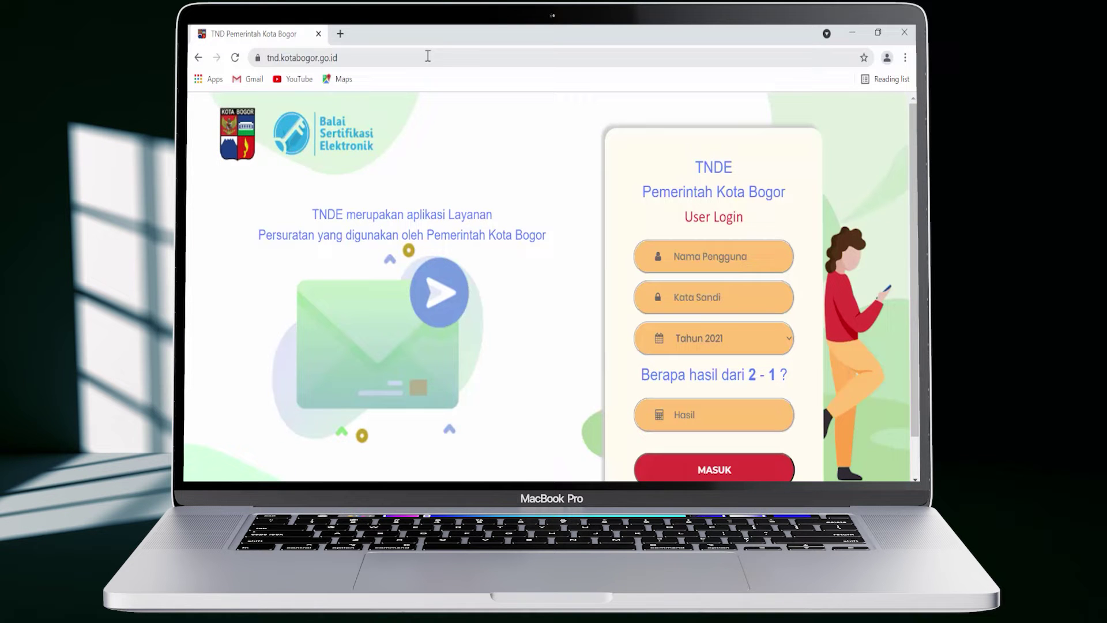
Log in with the account username and password for Tahun 2021, answering the 2 − 1 check with 1
scroll(760, 234, "down", 1)
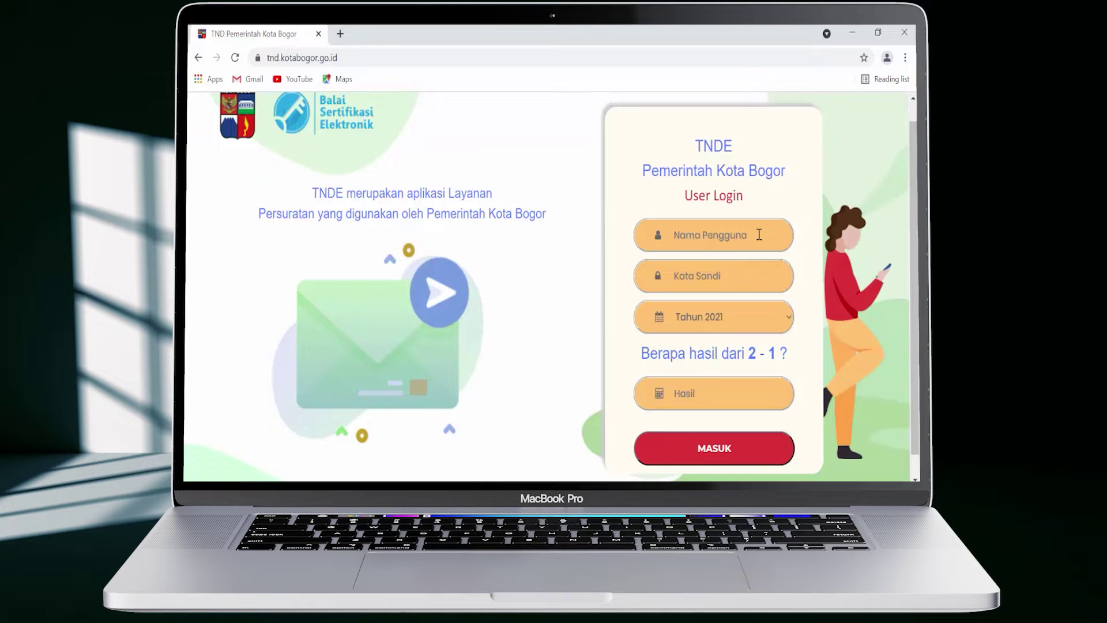
left_click(760, 234)
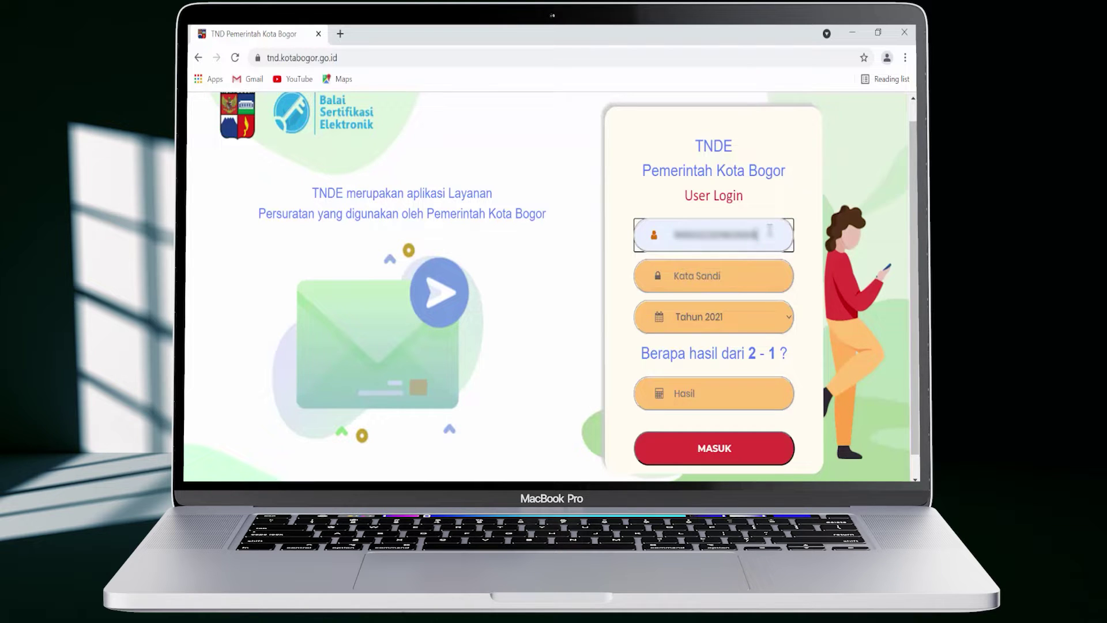
key("Tab")
type("*****************")
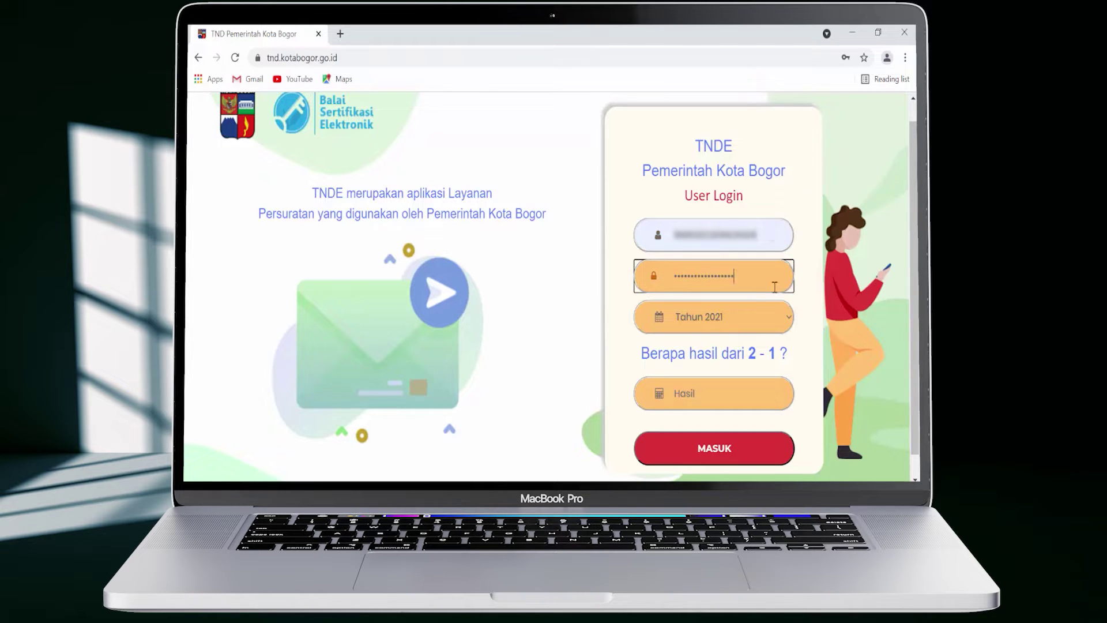
left_click(773, 317)
left_click(761, 373)
left_click(778, 392)
type("1")
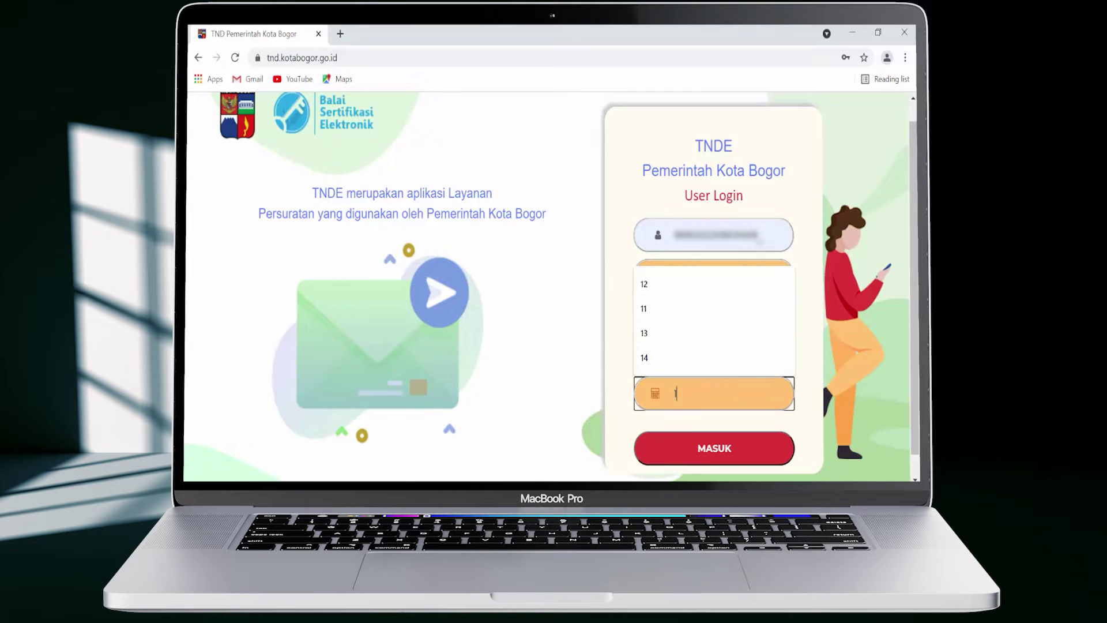
left_click(738, 441)
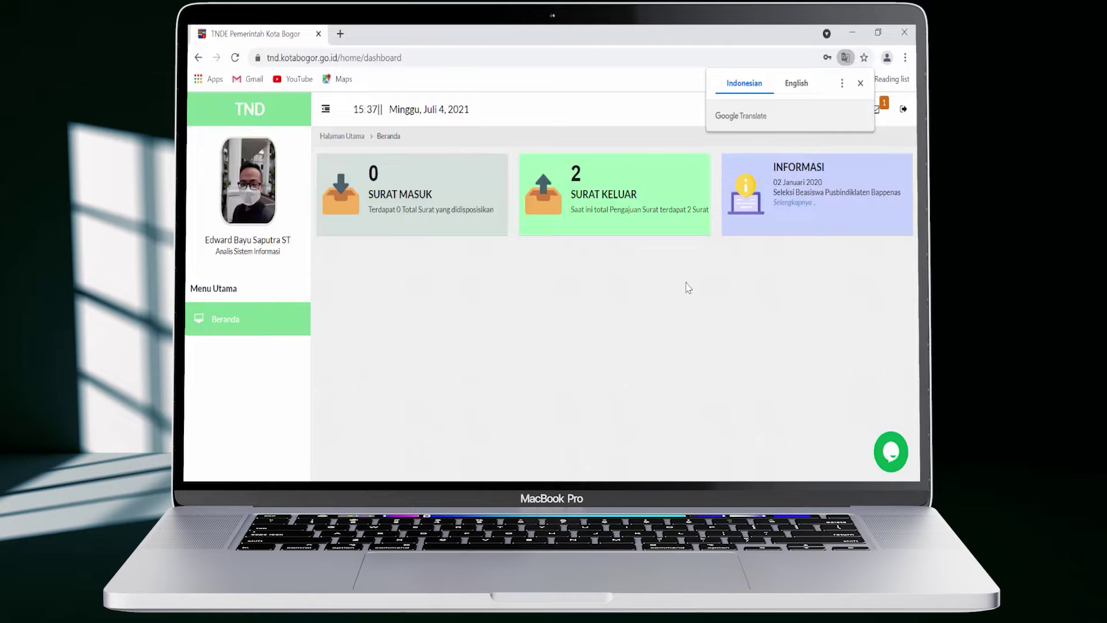
Go to Surat Keluar › Pembuatan Draft Surat › Surat Undangan to list invitation letters
left_click(652, 228)
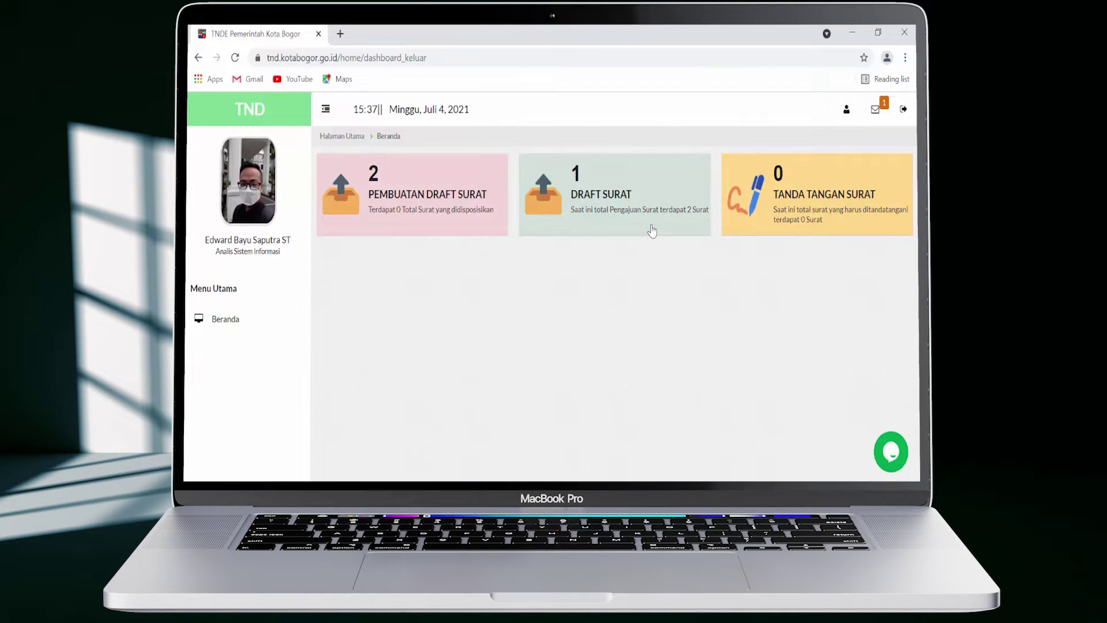
left_click(465, 225)
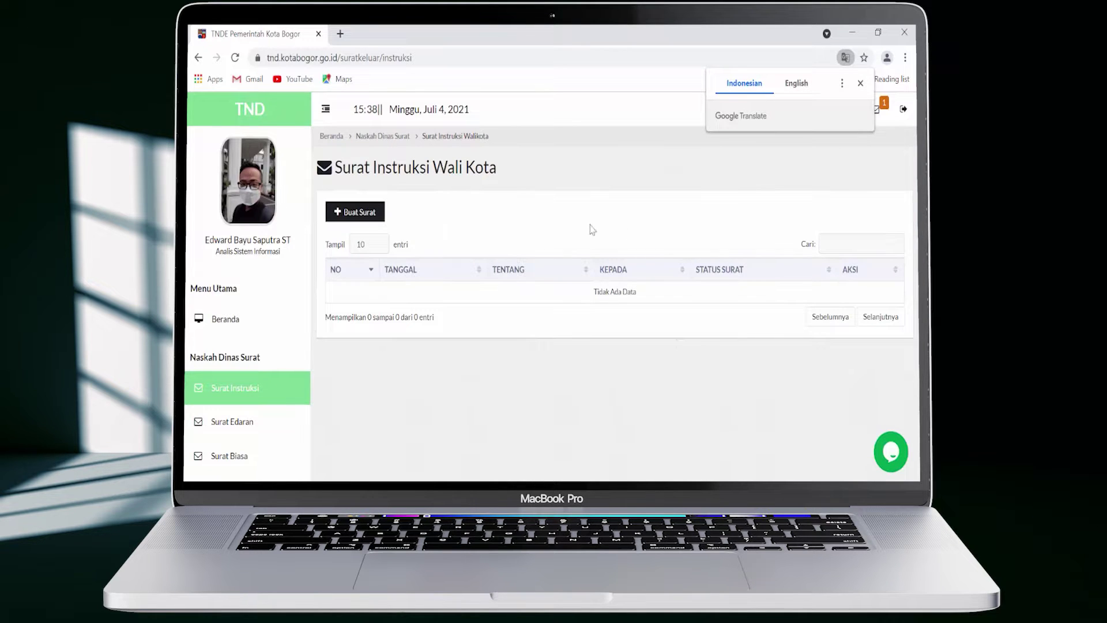
left_click(860, 83)
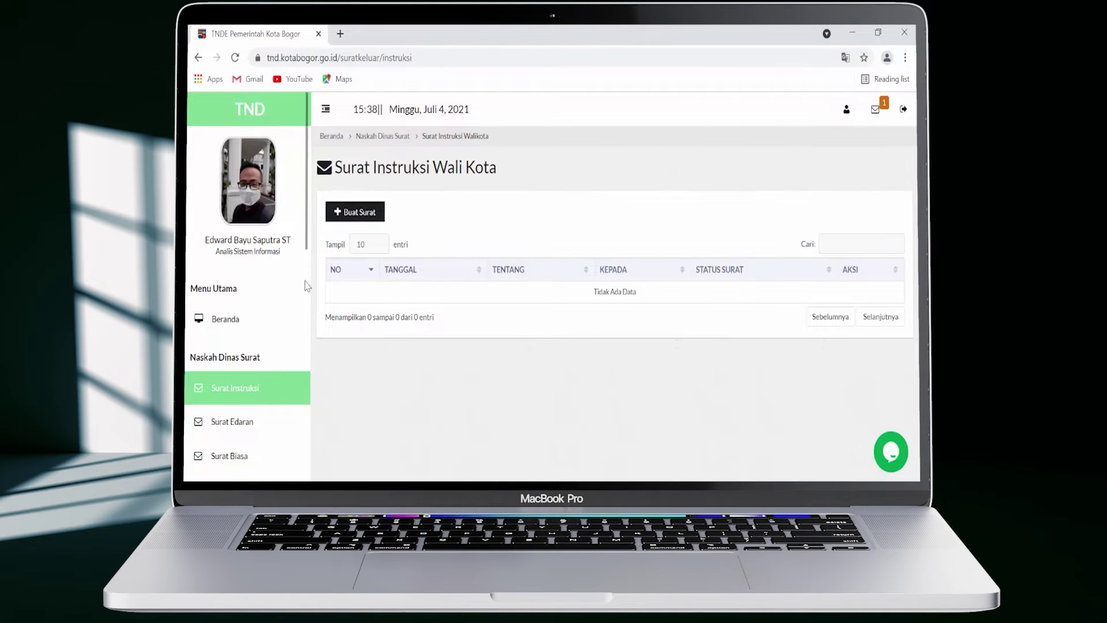
left_click_drag(308, 245, 306, 406)
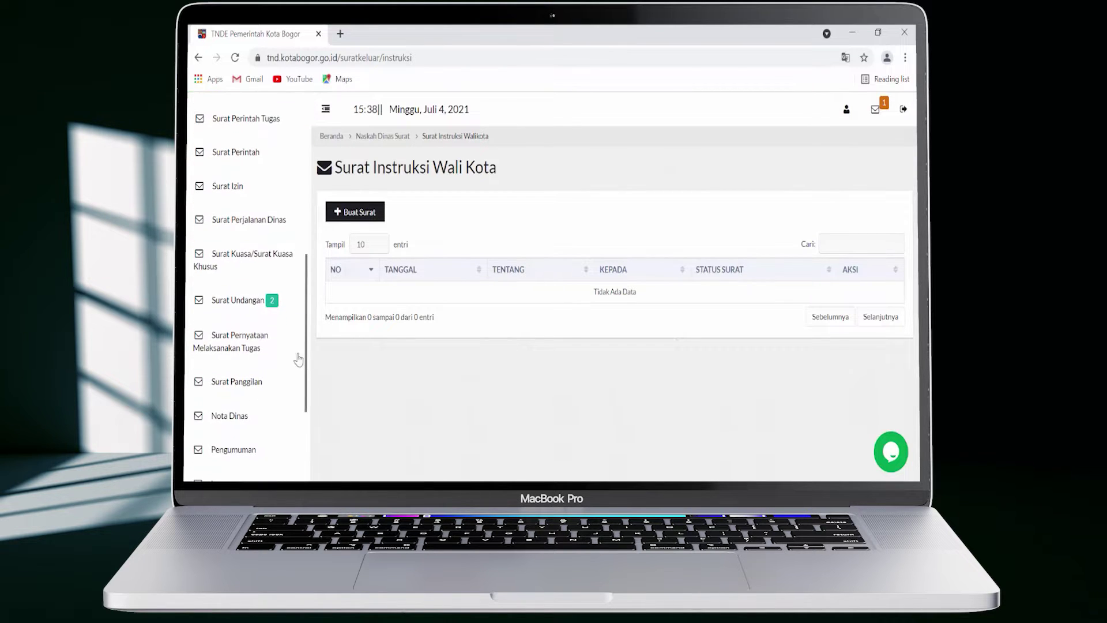
left_click(272, 312)
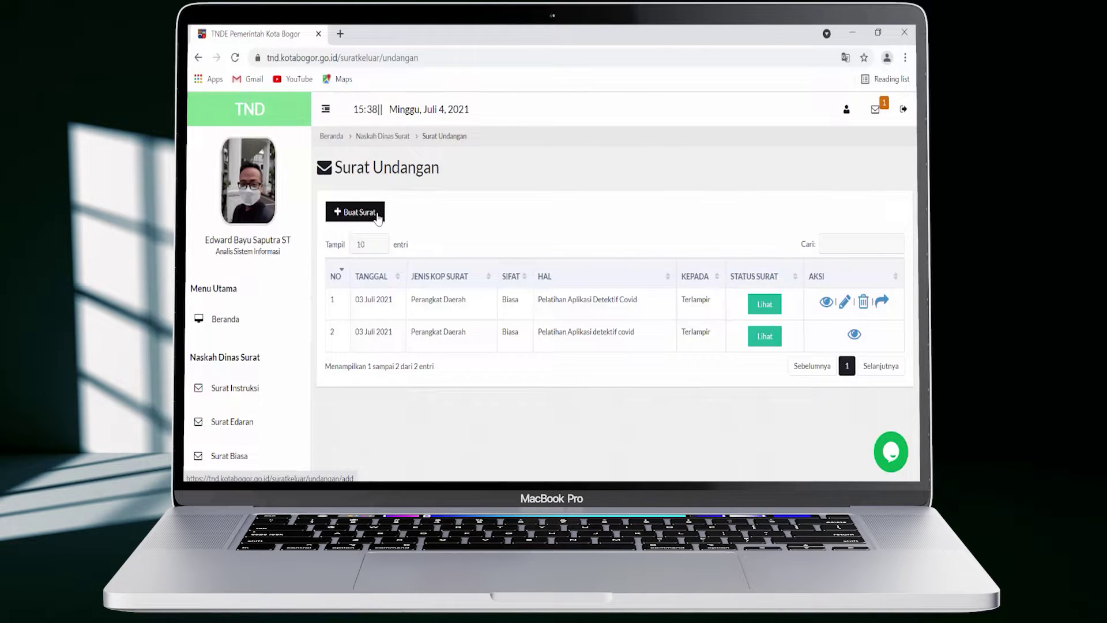
Start a new invitation with recipients, code 005 - Undangan, Sifat Biasa and subject 'Pelatihan Aplikasi Sistem Cuti'
left_click(377, 213)
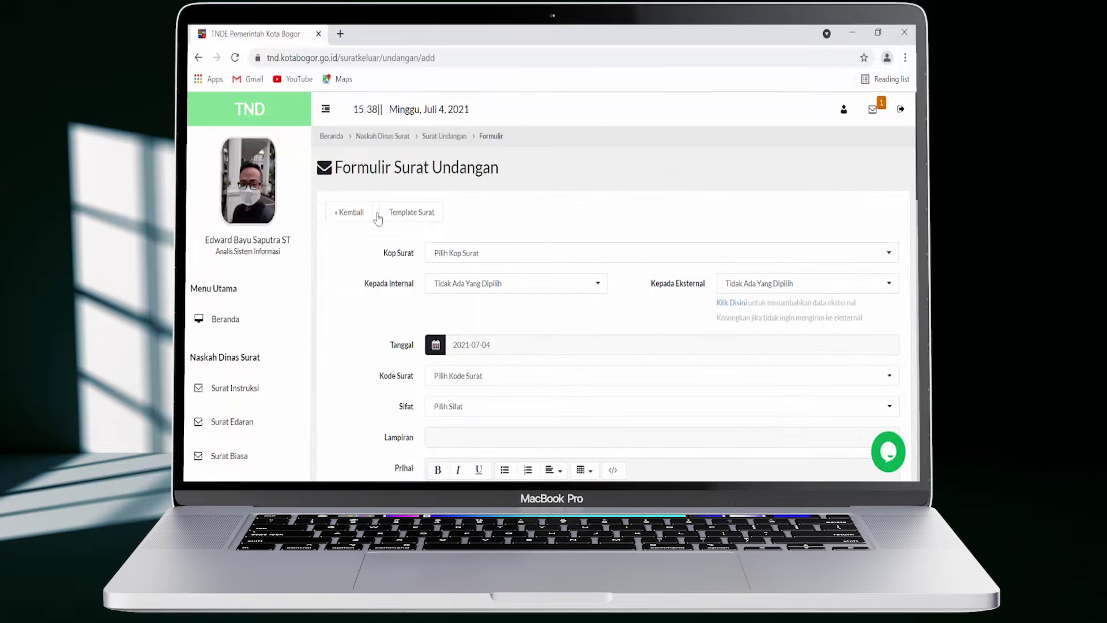
left_click(433, 219)
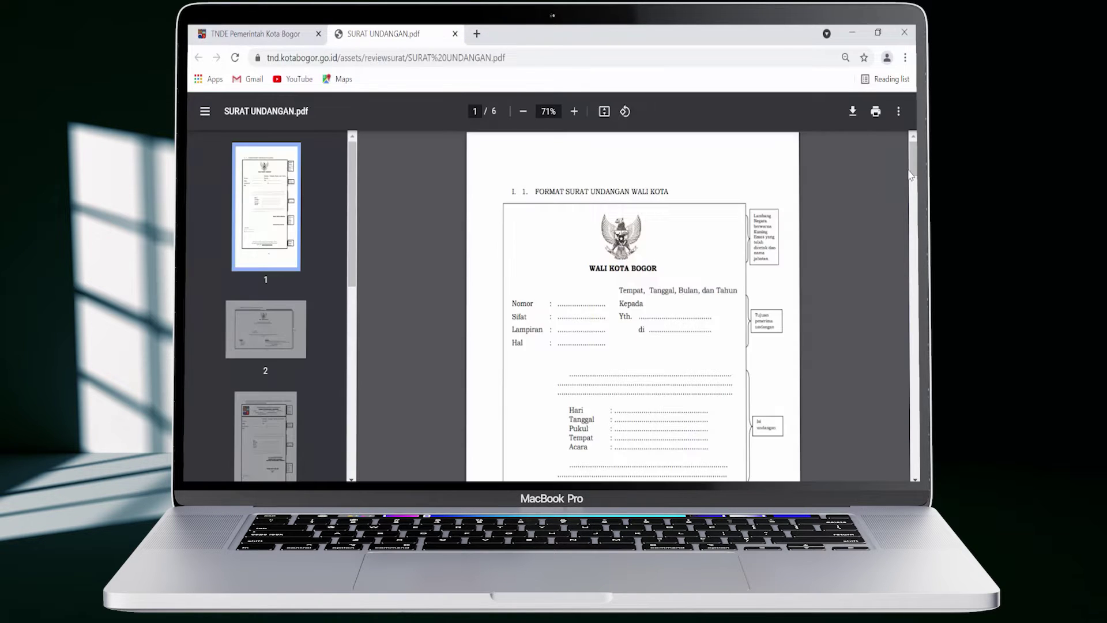
left_click_drag(910, 173, 916, 263)
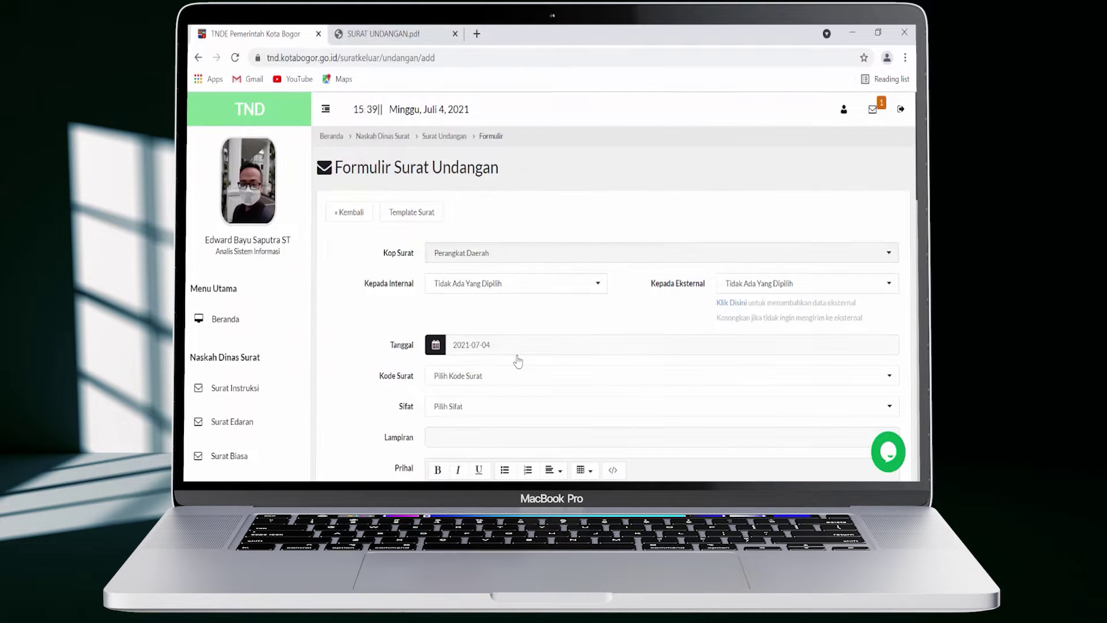
left_click(594, 282)
left_click(539, 265)
left_click(519, 336)
left_click(542, 291)
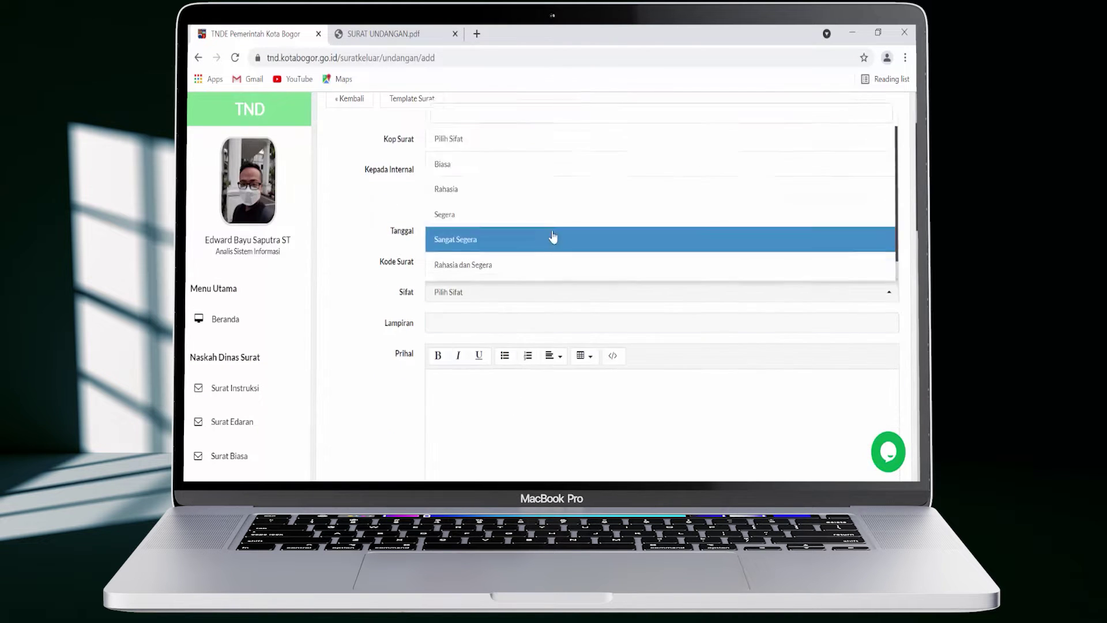
left_click(556, 237)
left_click(499, 415)
type("Pelatihan Aplikasi Sistem Cuti")
Add walikota as copy, the opening paragraph, Acara 'Pelatihan Aplikasi Detektif Covid' and closing 'Demikian surat ini kami sampaikan, terima kasih'
scroll(499, 403, "down", 6)
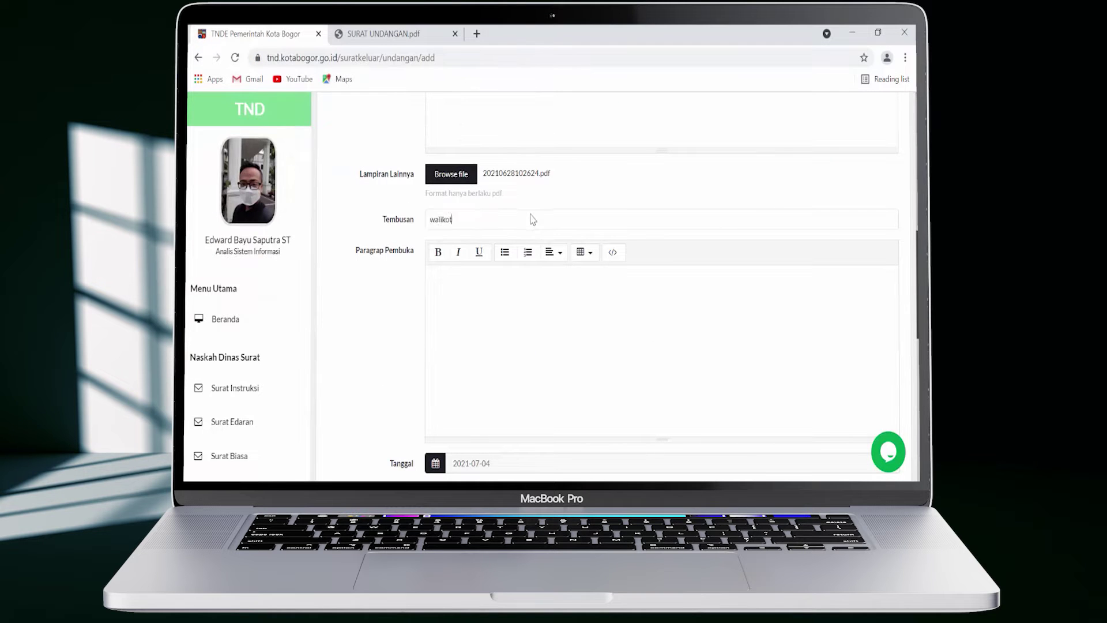
type("alikot")
key("Return")
left_click(512, 303)
type("Merujuk surat dari Dinas Komuni")
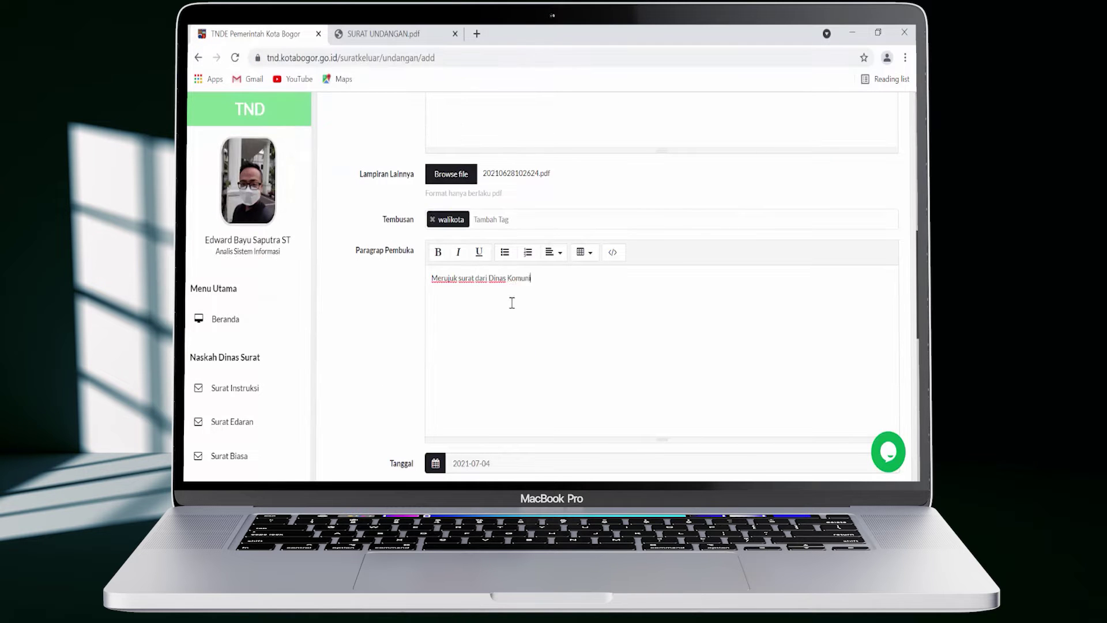
type("kasi dan Informatika Kota Bogor Nomor 005/232/egov. Perihal Penyerahan Aplikasi Detektif Covid bersama ini kami sampaikan undangan pelat")
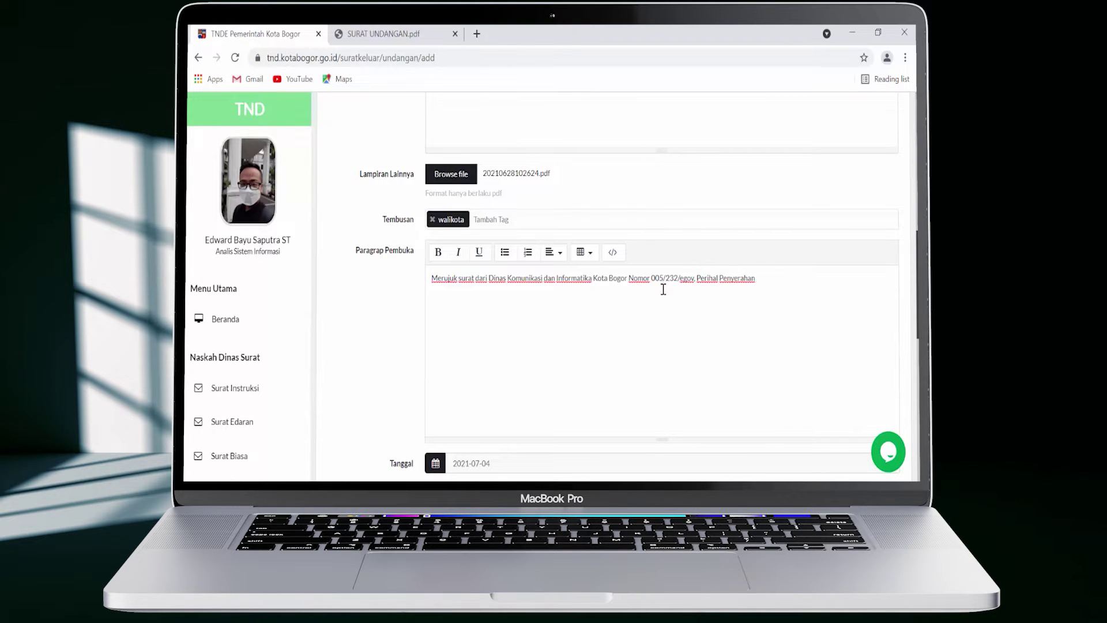
type("ihan Aplikasi Detektif Covid yang akan dilaksanakan")
scroll(663, 292, "down", 5)
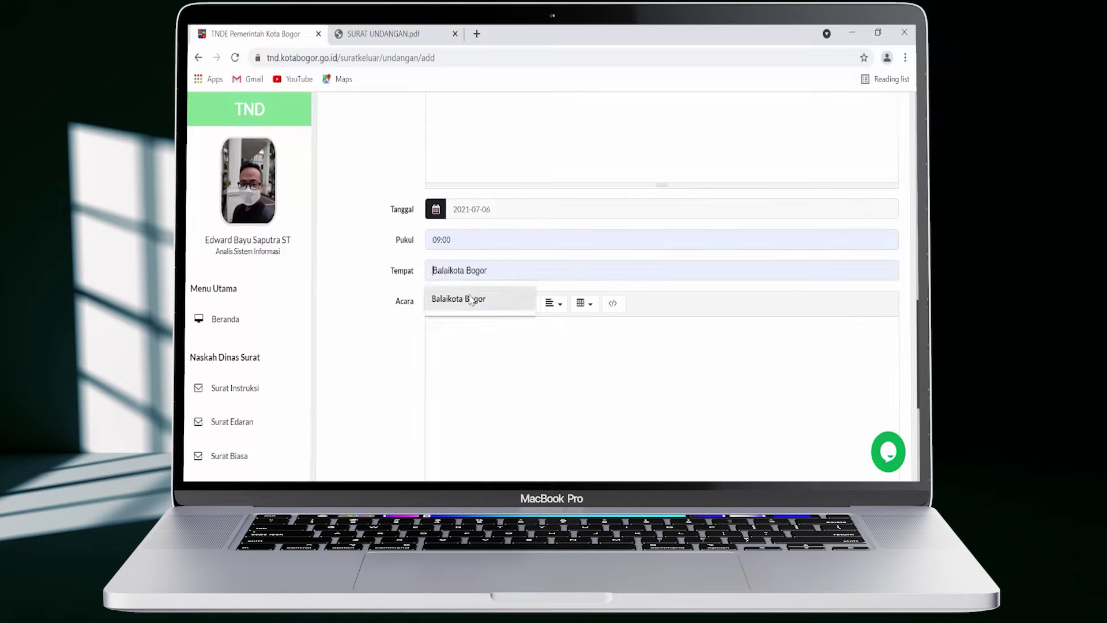
left_click(824, 349)
type("Pelatihan Aplikasi Detektif Covid")
type("Demikian surat ini kami sampaikan, terima kasih")
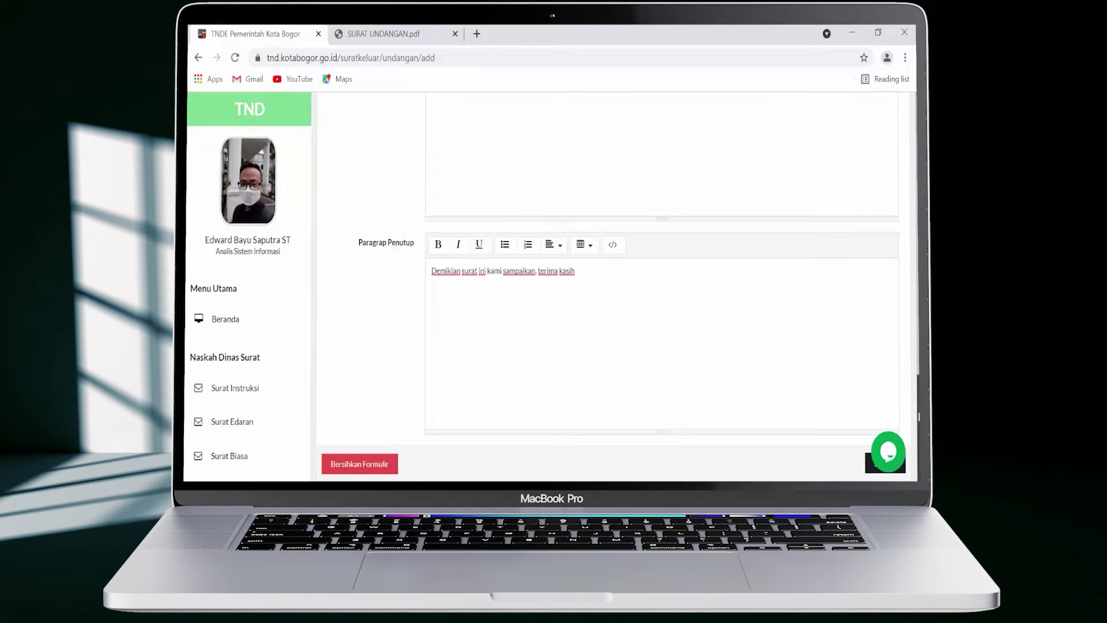
scroll(712, 148, "down", 1)
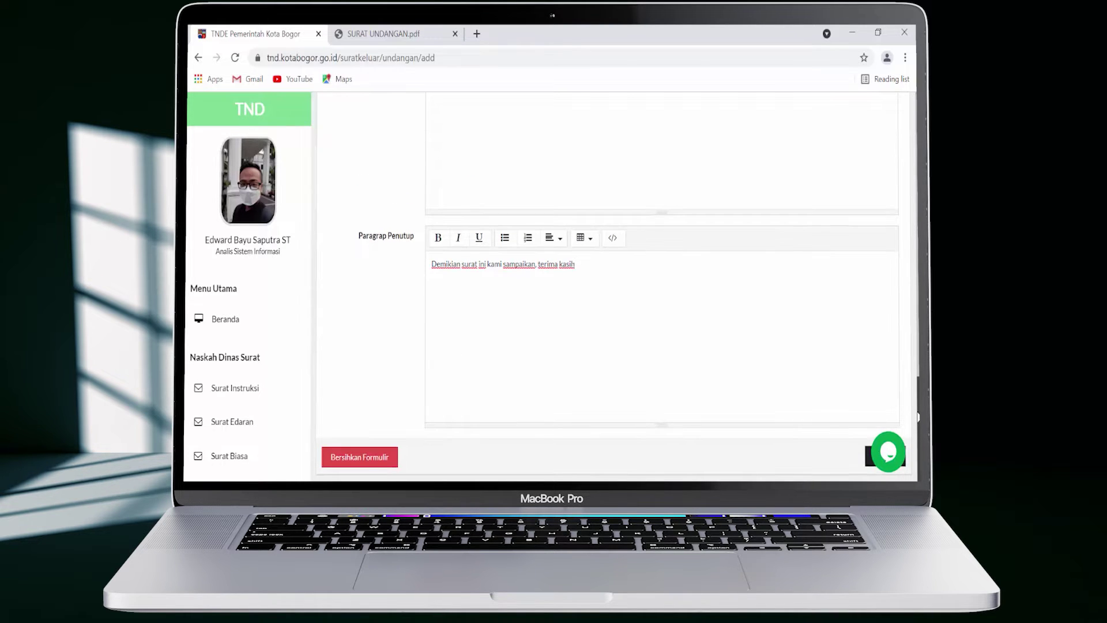
scroll(618, 346, "up", 1)
Save the letter and confirm it heads the list as a 04 Juli 2021 KONSEP SURAT
left_click(882, 478)
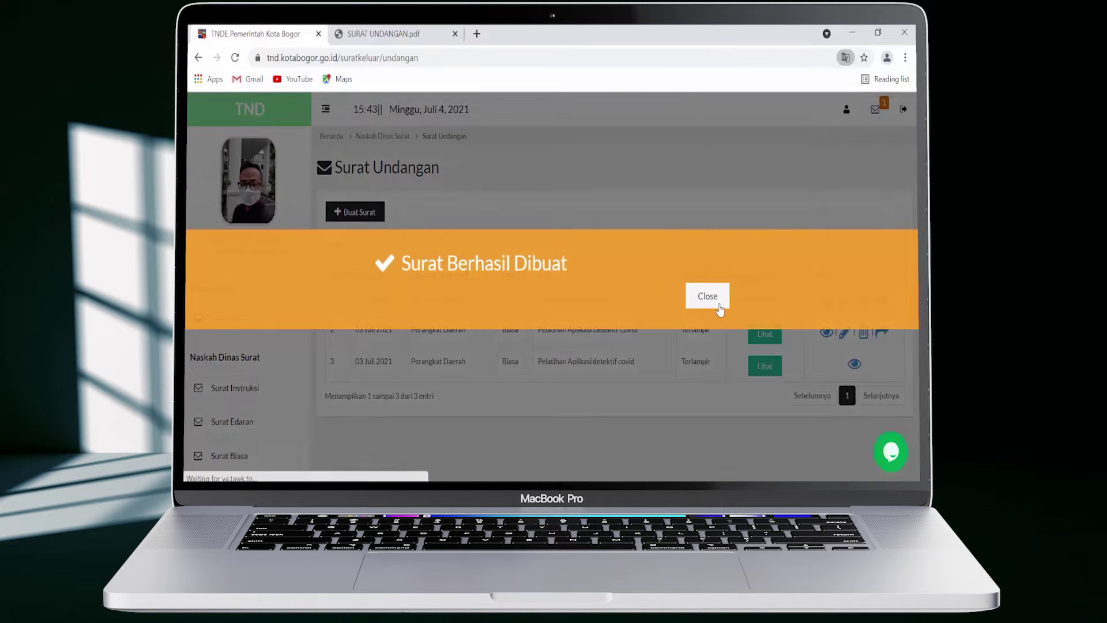
left_click(718, 306)
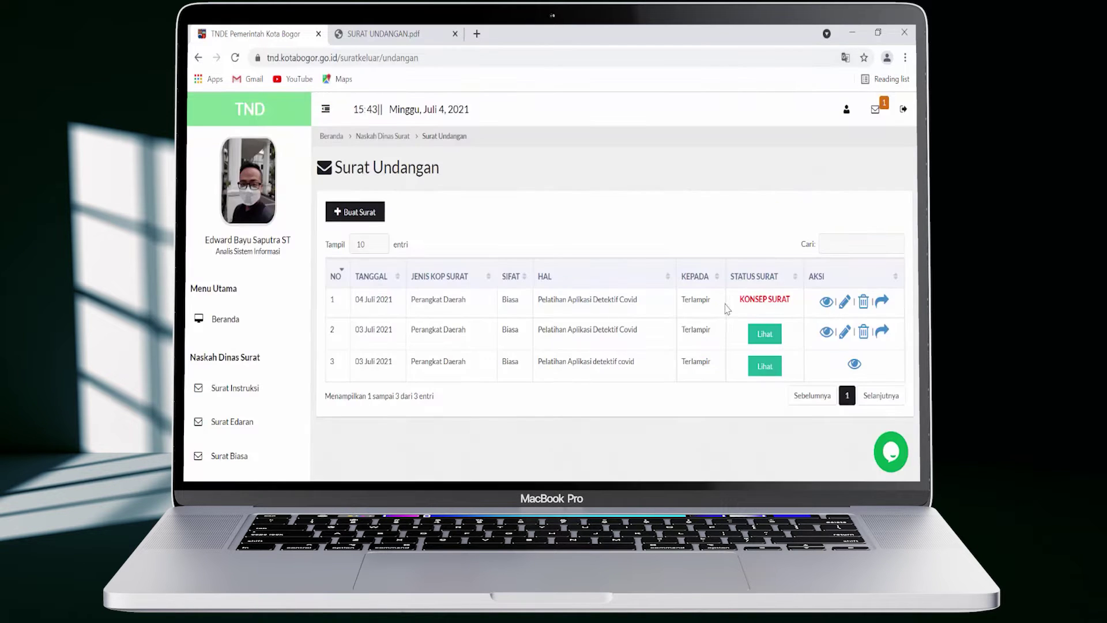
left_click_drag(356, 301, 538, 312)
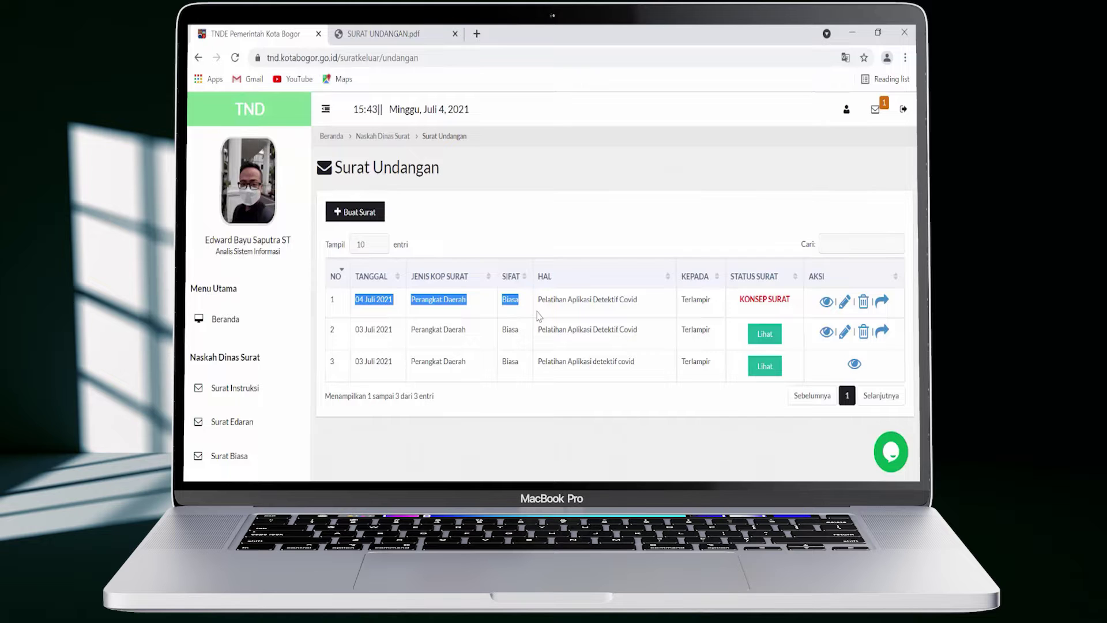
View the new 04 Juli 2021 invitation letter as a PDF, then return to the list
left_click(826, 302)
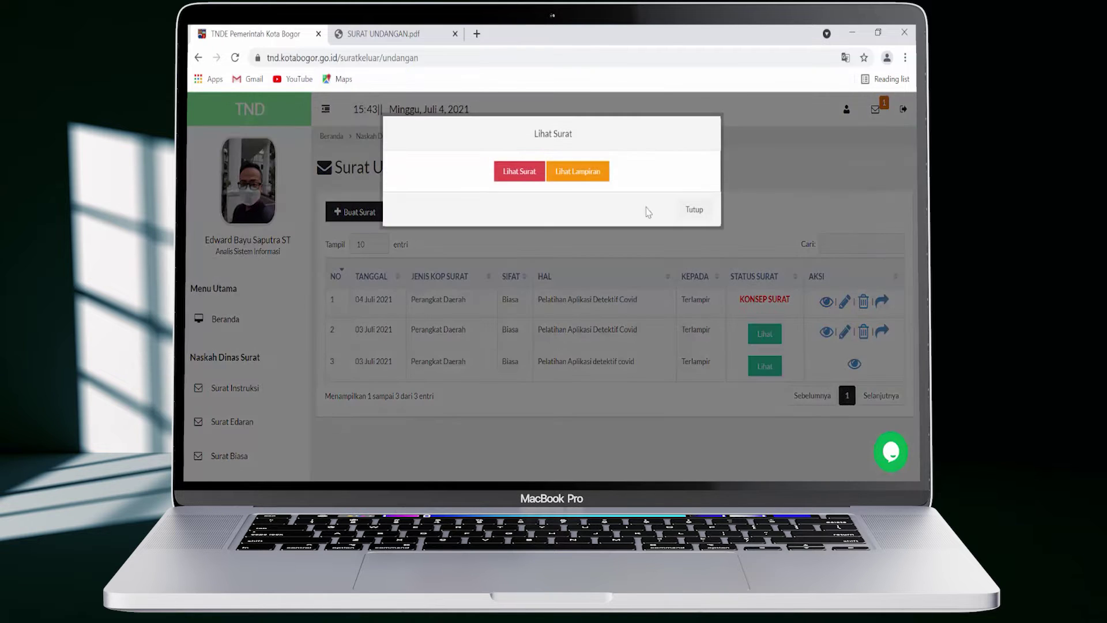
left_click(519, 171)
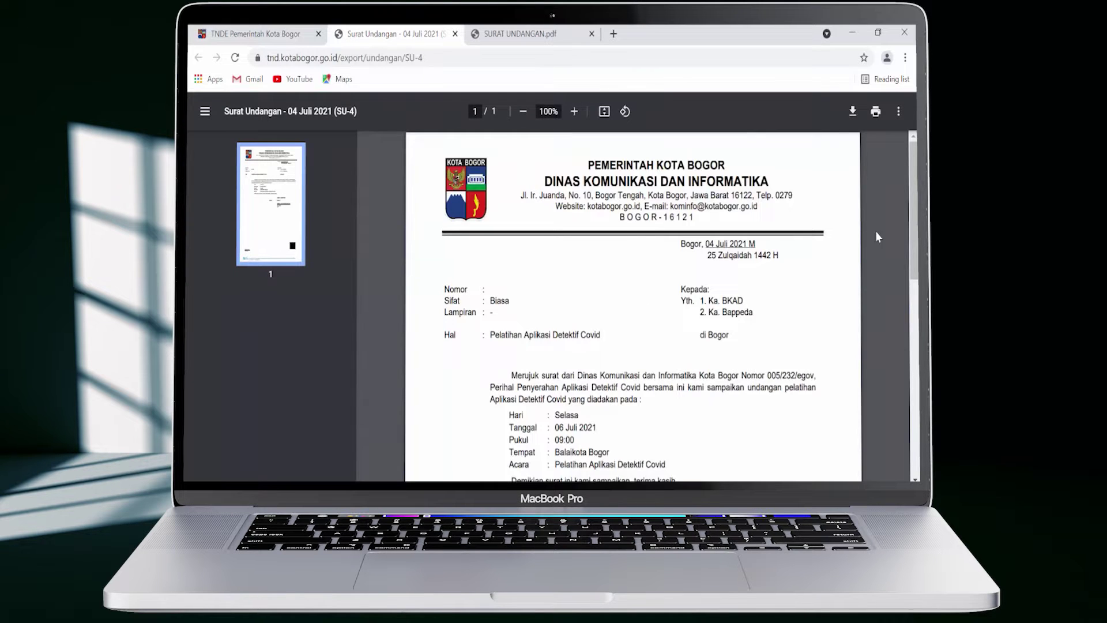
scroll(876, 236, "down", 3)
left_click(254, 33)
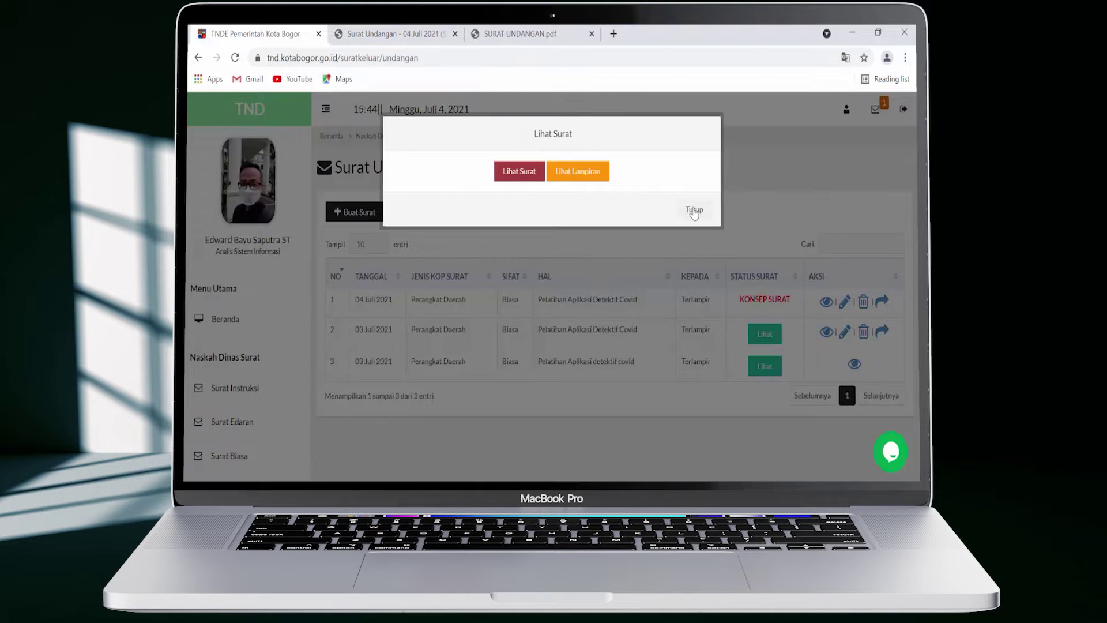
left_click(694, 211)
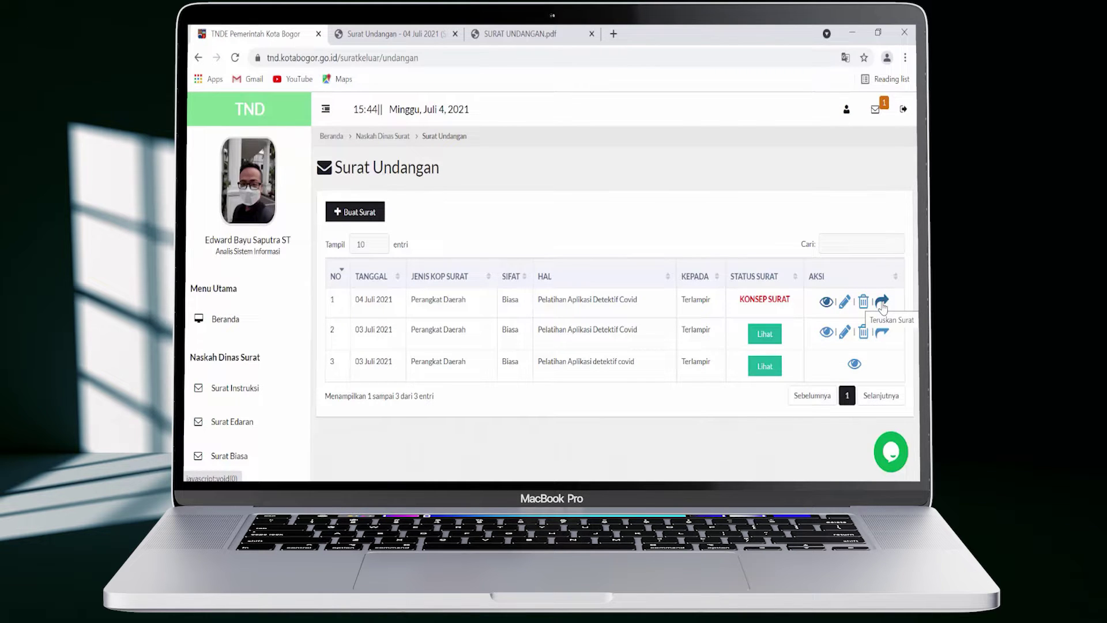
Forward the letter for review with the note 'Mohon dikoreksi'
left_click(882, 302)
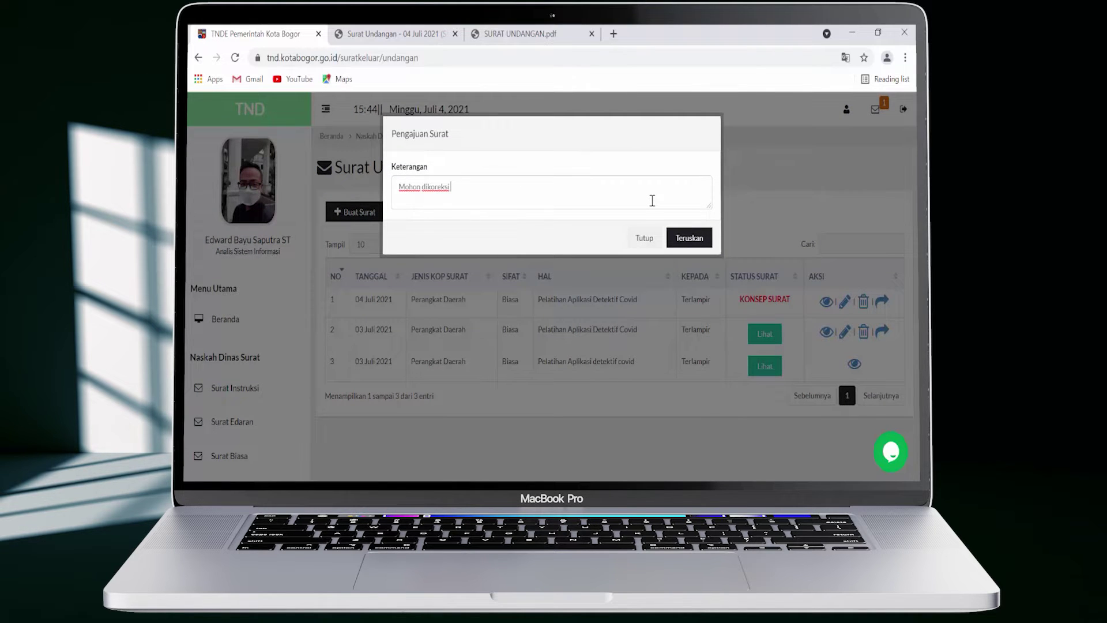
left_click(693, 245)
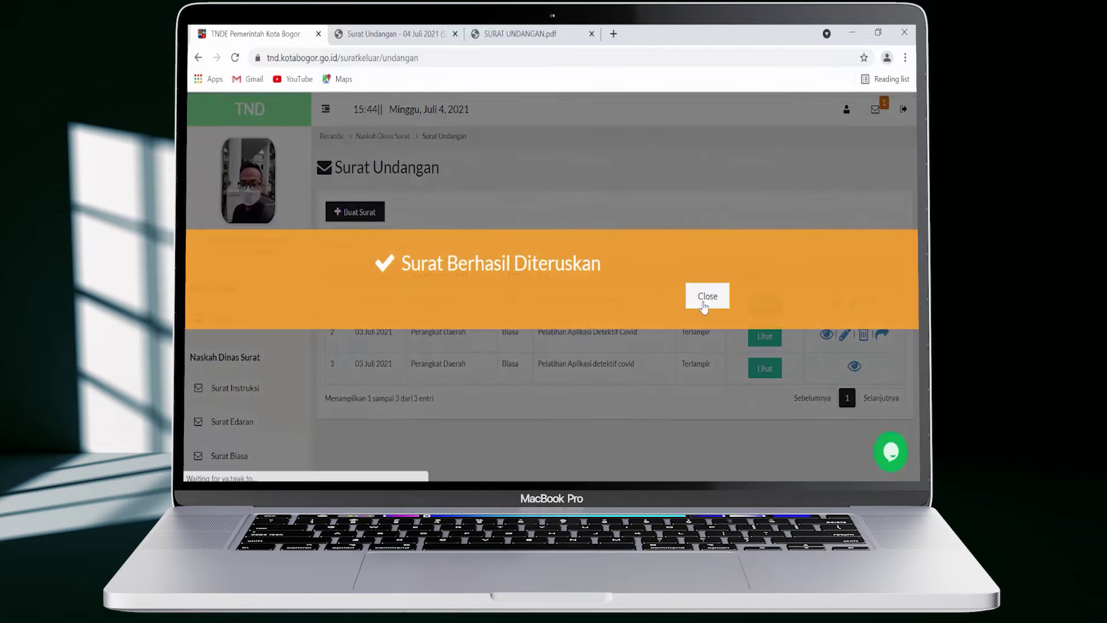
left_click(708, 297)
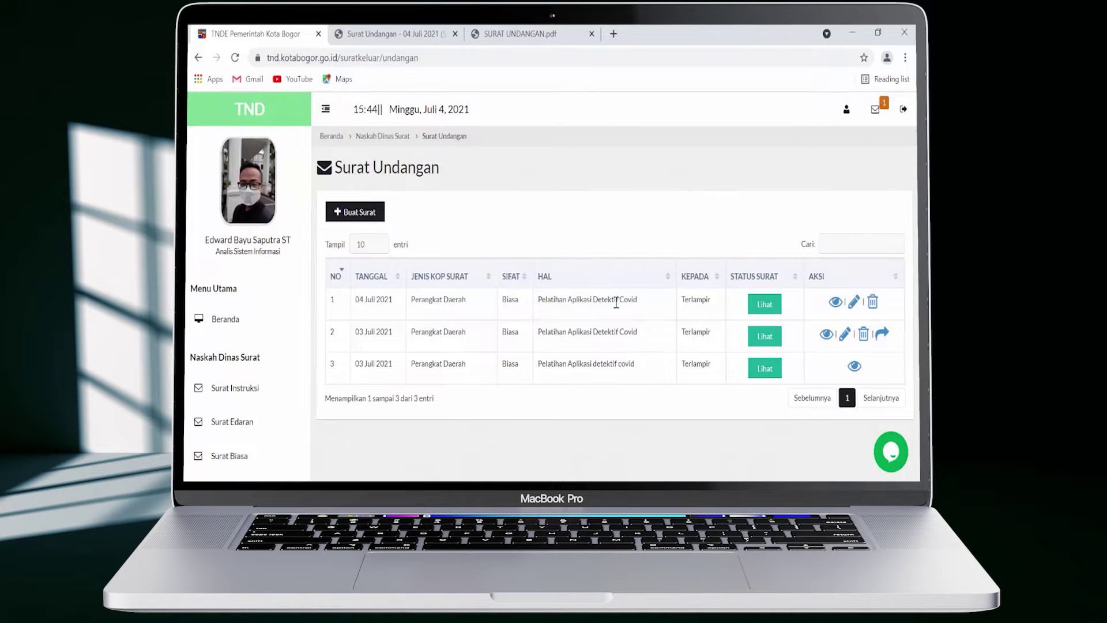
Sign in as the Kasi Layanan Aplikasi reviewer for Tahun 2021, answering the check with 8
left_click(762, 306)
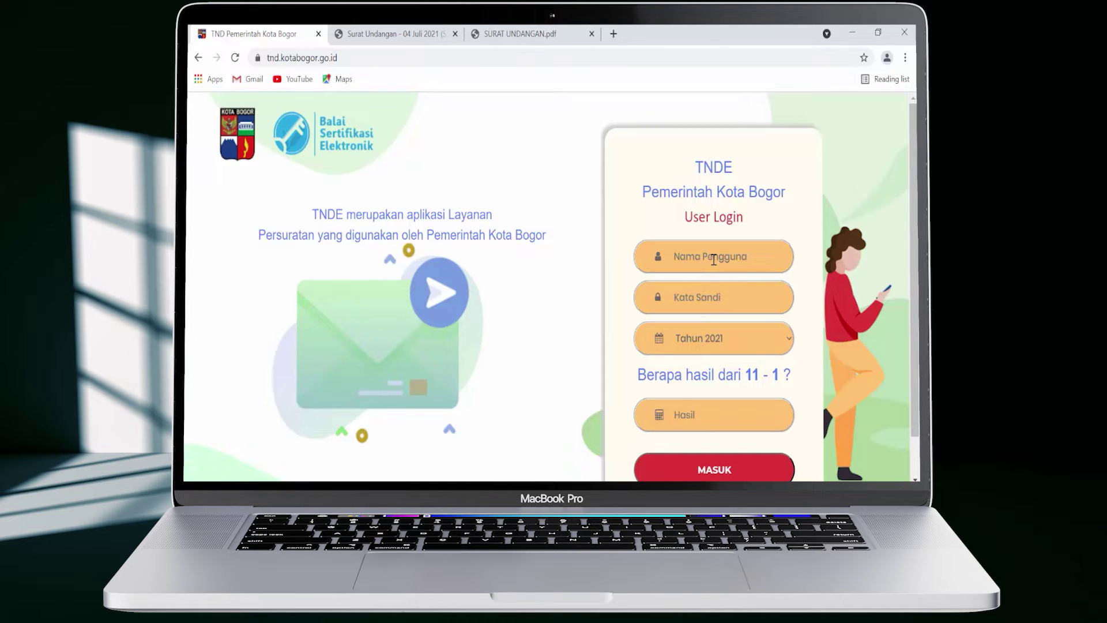
left_click(713, 260)
type("username")
key("Tab")
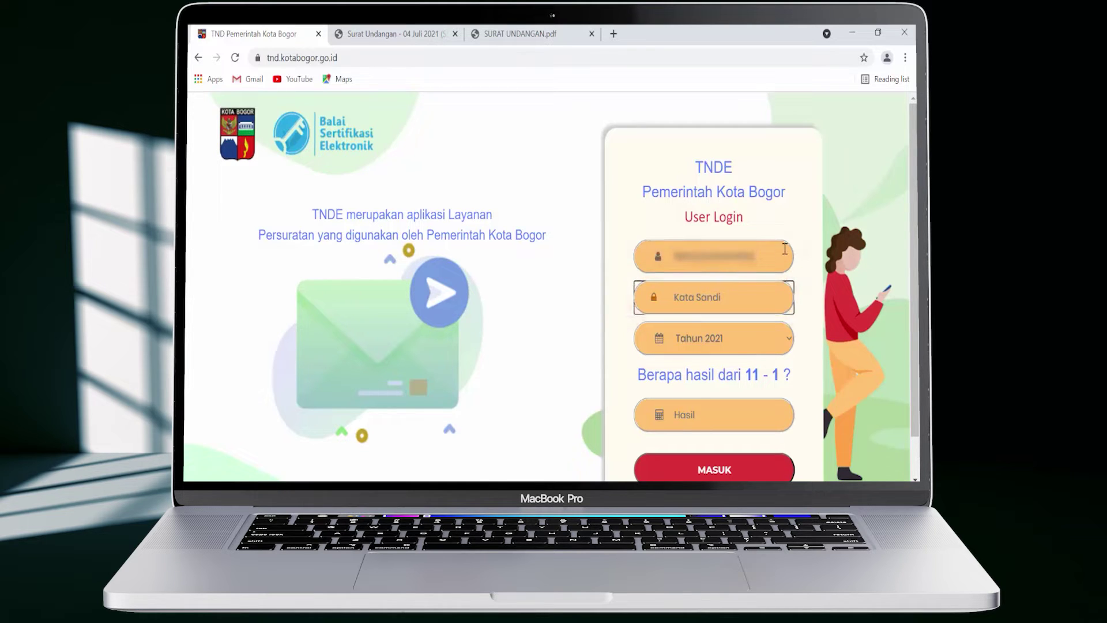
type("password")
left_click(766, 336)
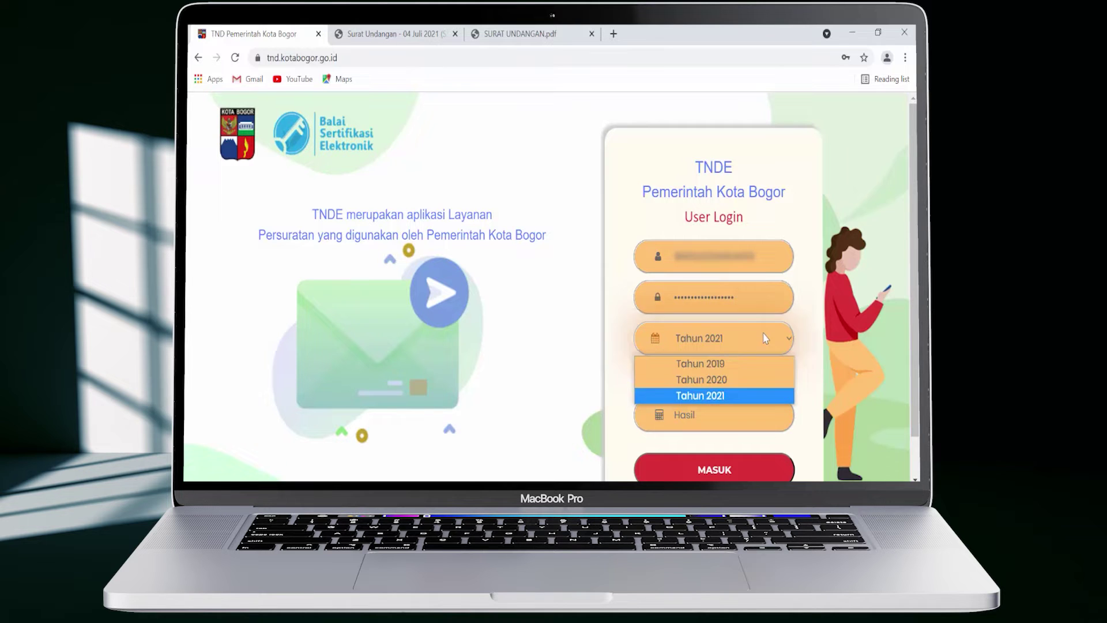
left_click(748, 391)
left_click(745, 415)
type("8")
left_click(744, 476)
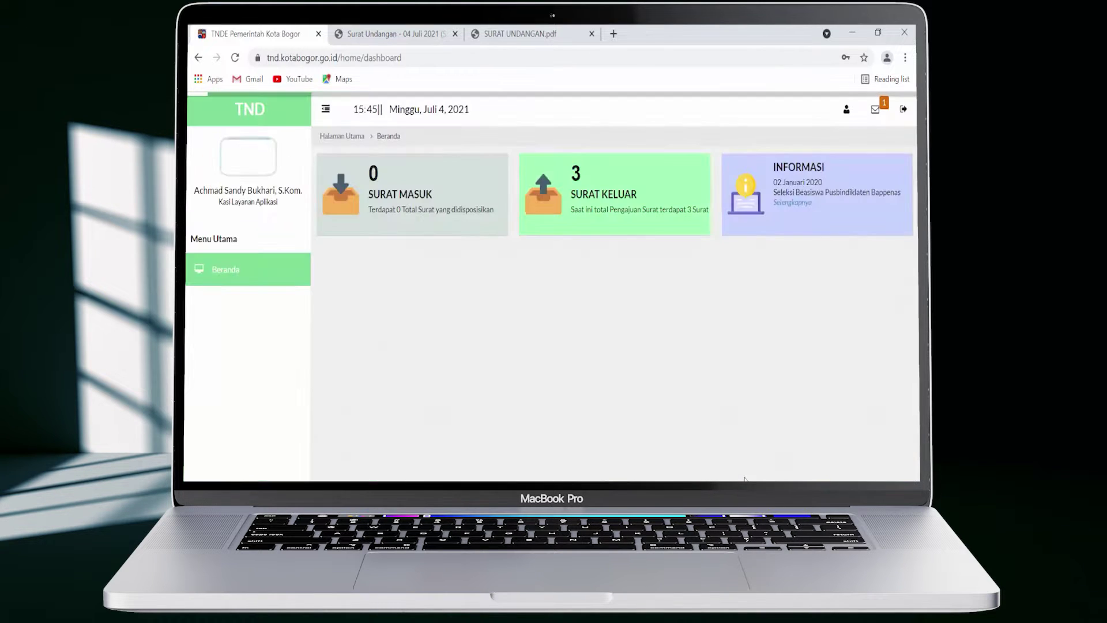
Open Surat Keluar › Draft Surat and preview the 04 Juli 2021 Surat Undangan PDF
left_click(654, 218)
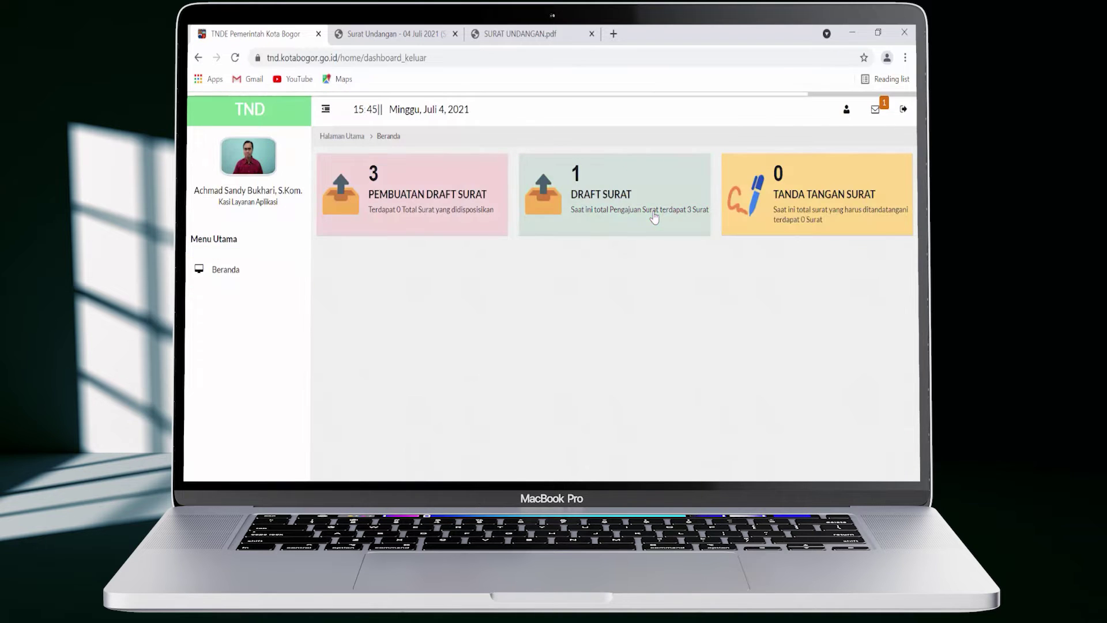
left_click(663, 184)
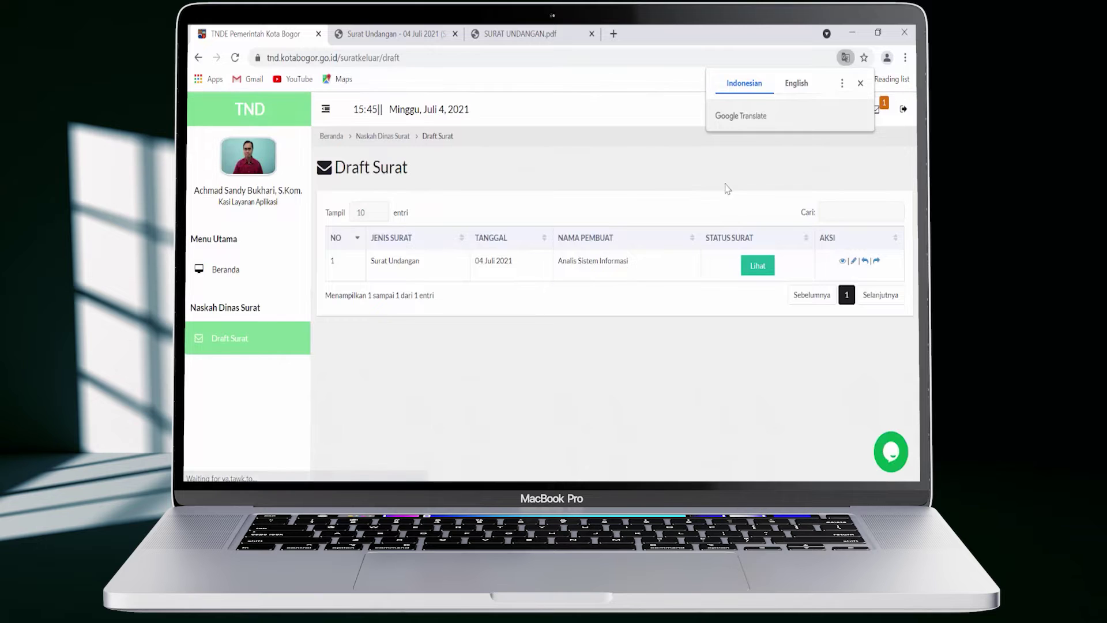
left_click(606, 220)
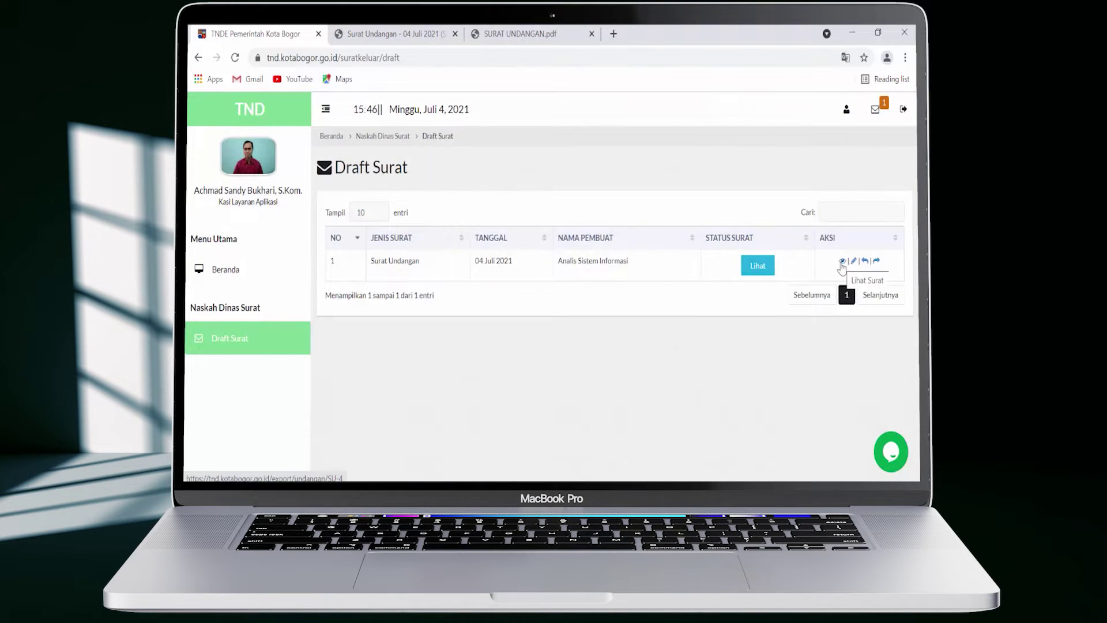
left_click(842, 262)
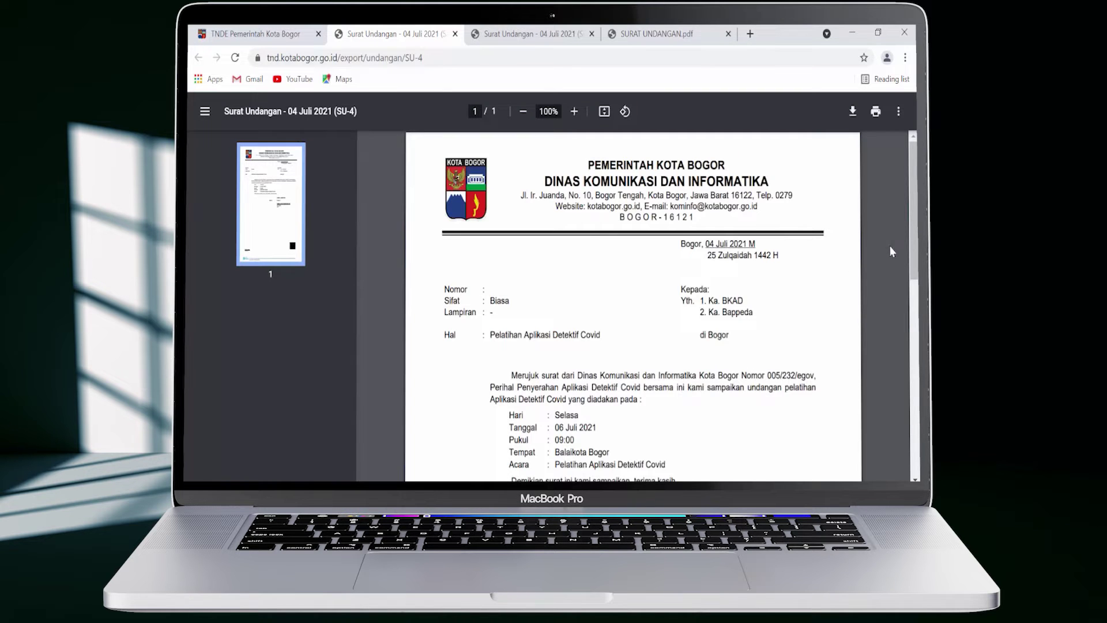
scroll(891, 251, "down", 1)
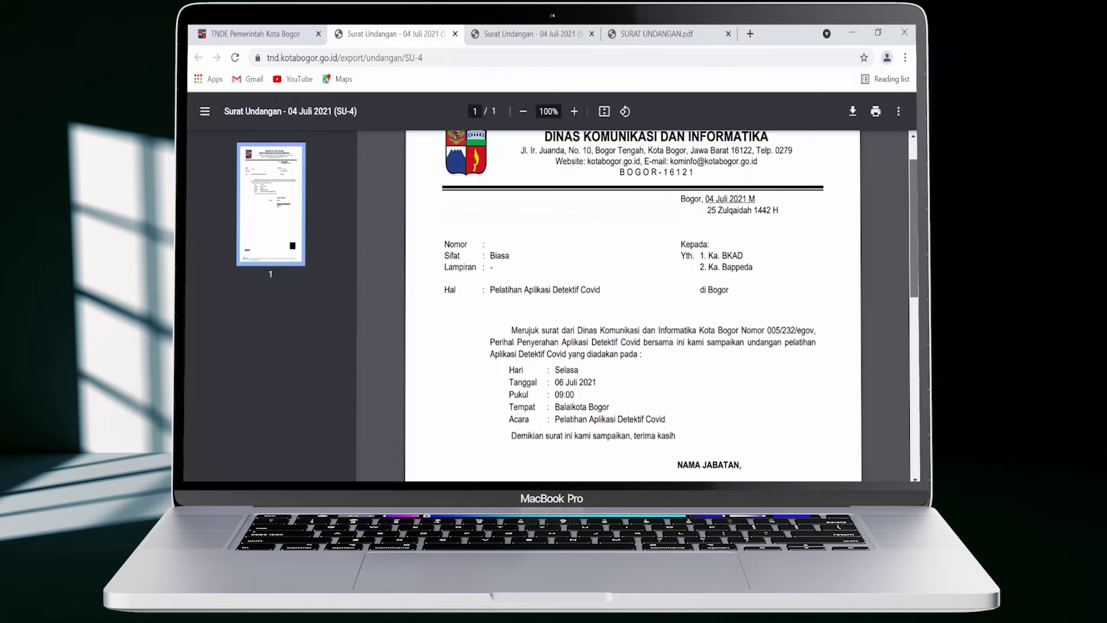
scroll(890, 251, "down", 2)
left_click(285, 35)
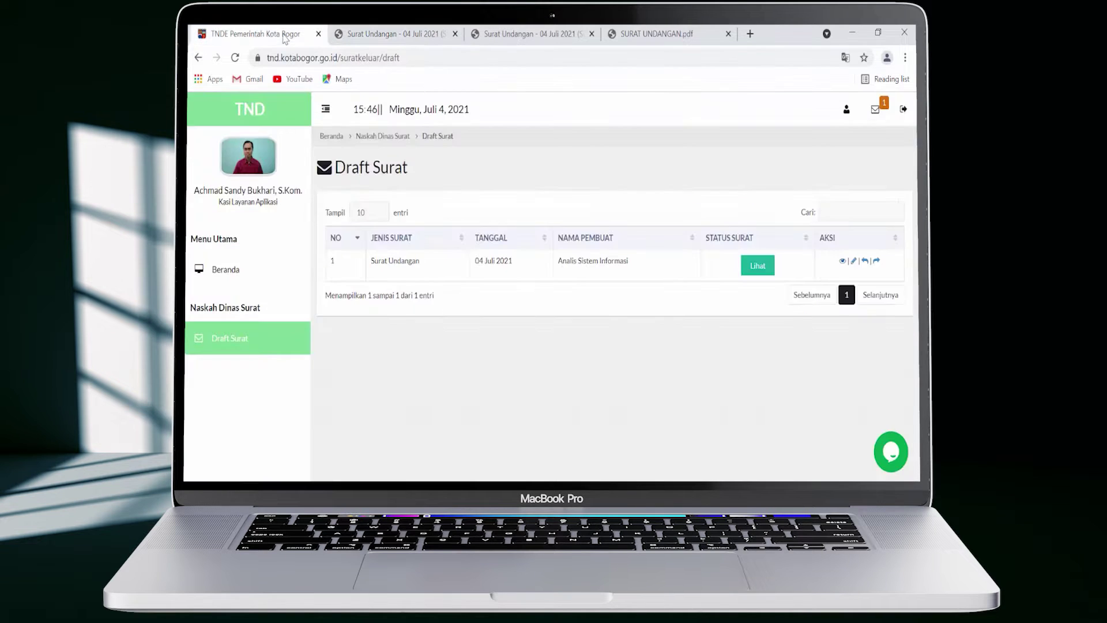
Return the invitation letter to its drafter with the note 'Tolong perbaiki paragraf penutup'
left_click(865, 263)
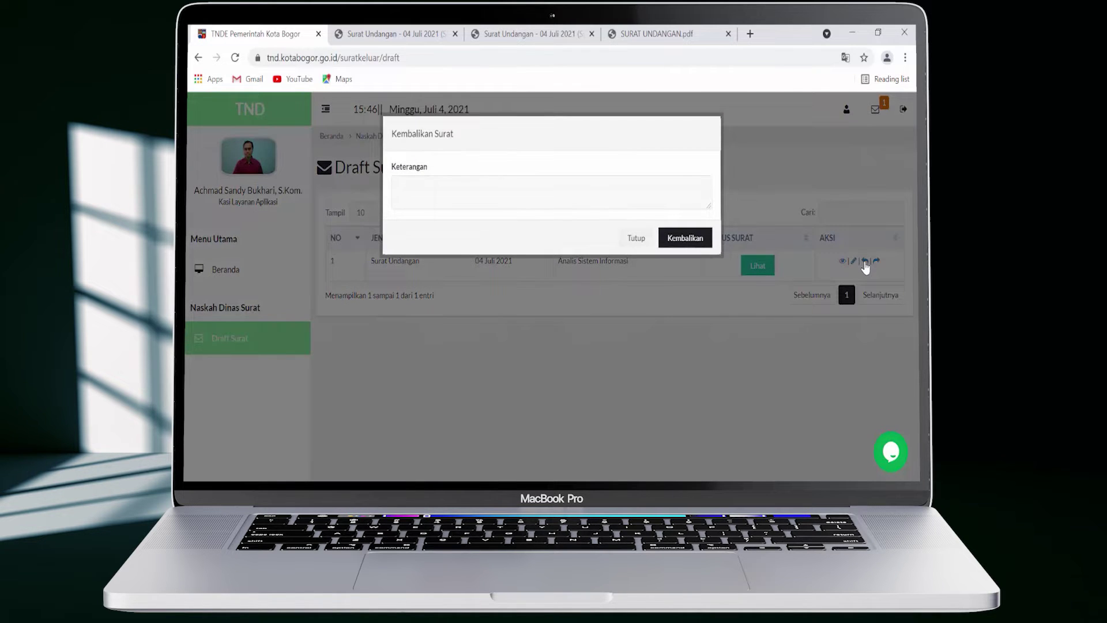
type("Tolong perbaiki paragraf penutup")
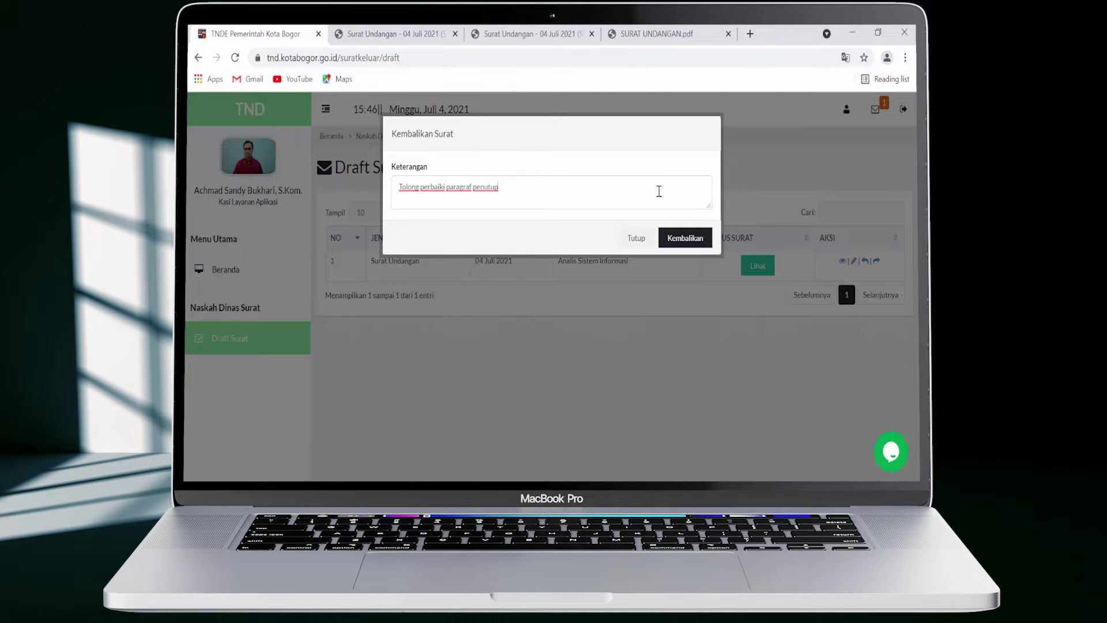
left_click(684, 238)
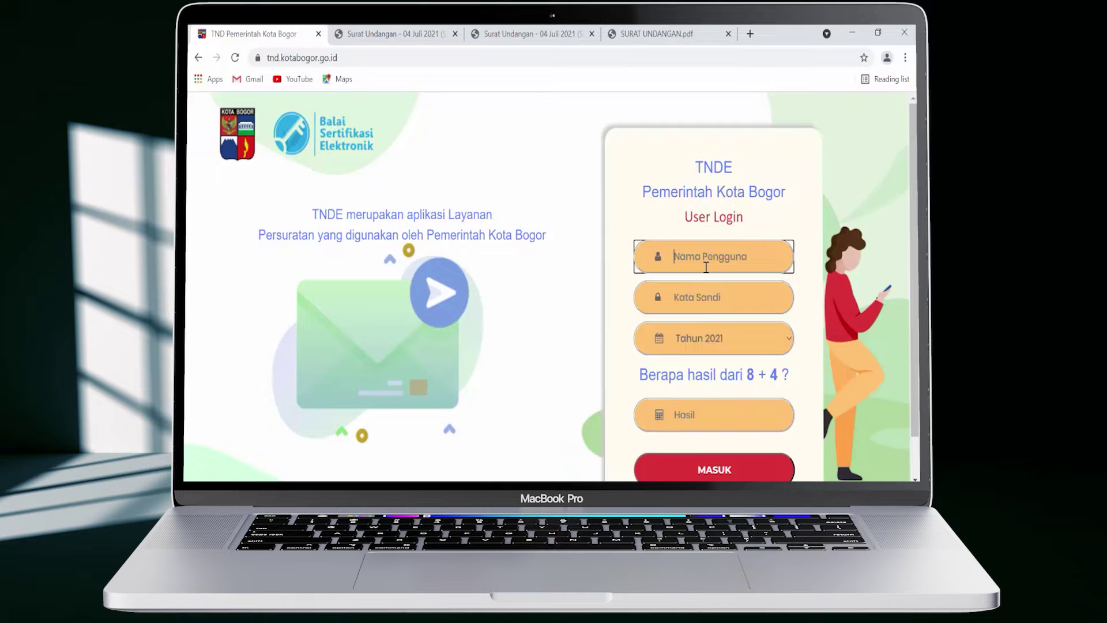
Log in as the Analis Sistem Informasi drafter for 2021 with Hasil 12 and open Draft Surat
left_click(719, 300)
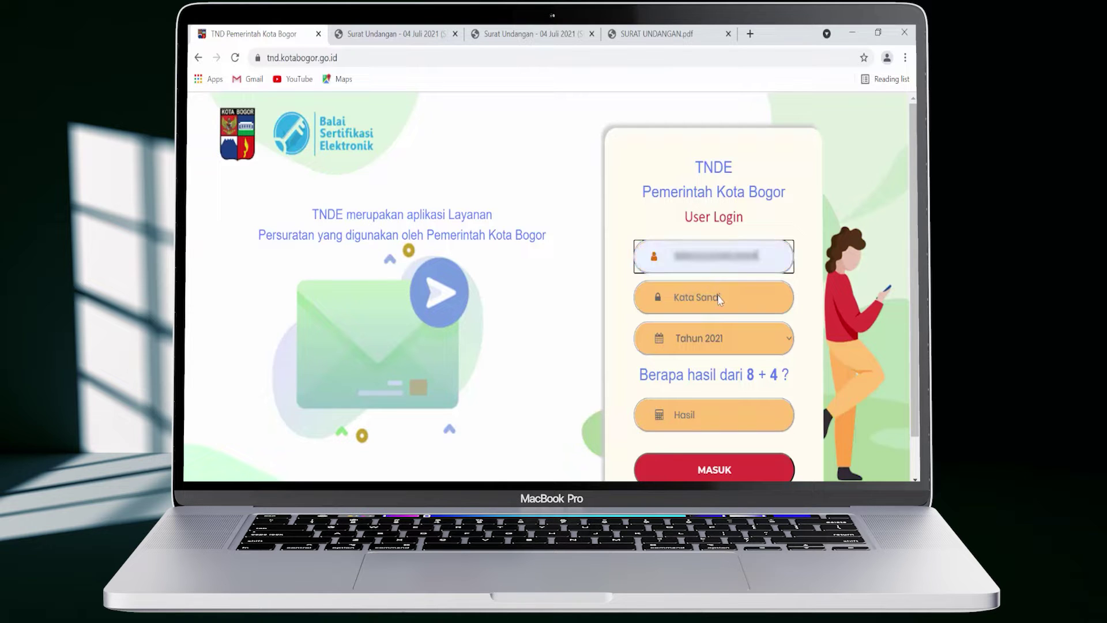
left_click(721, 298)
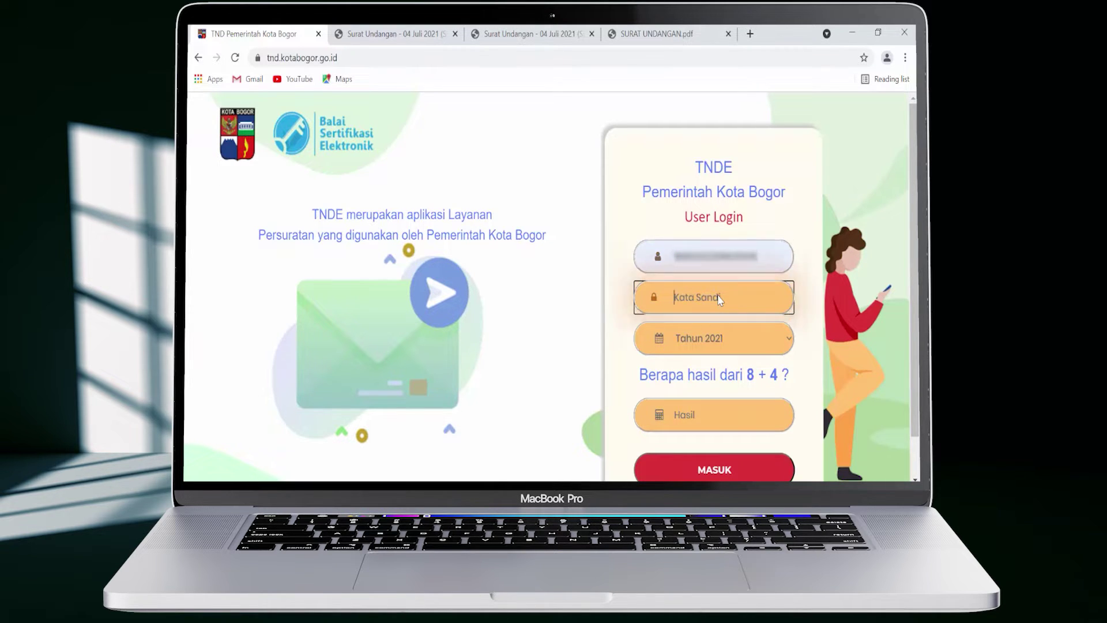
left_click(745, 336)
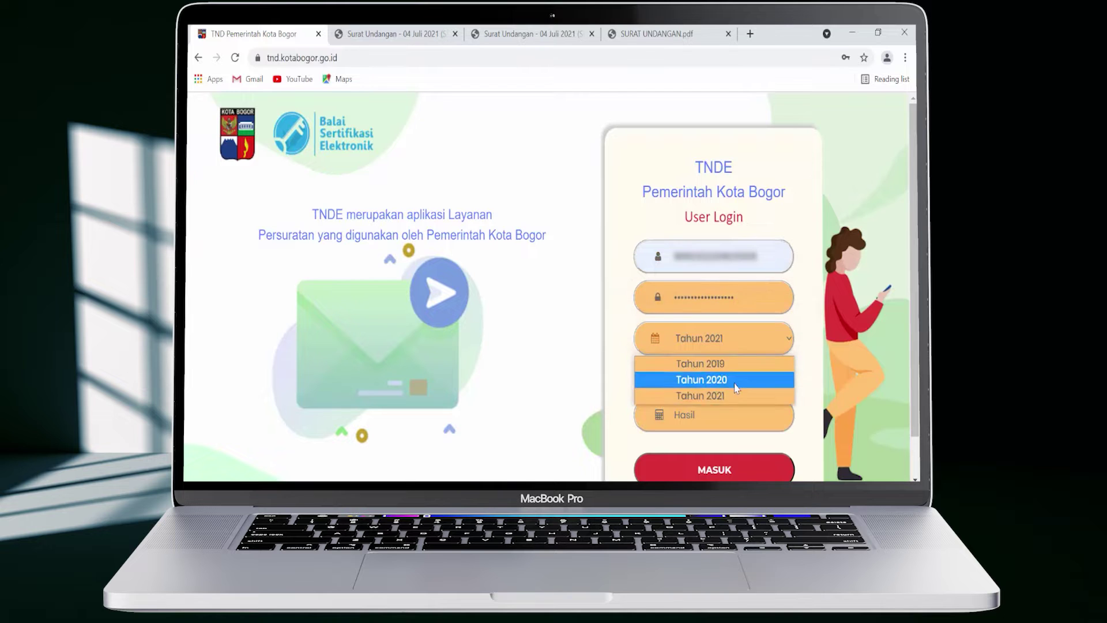
left_click(735, 376)
left_click(729, 425)
type("12")
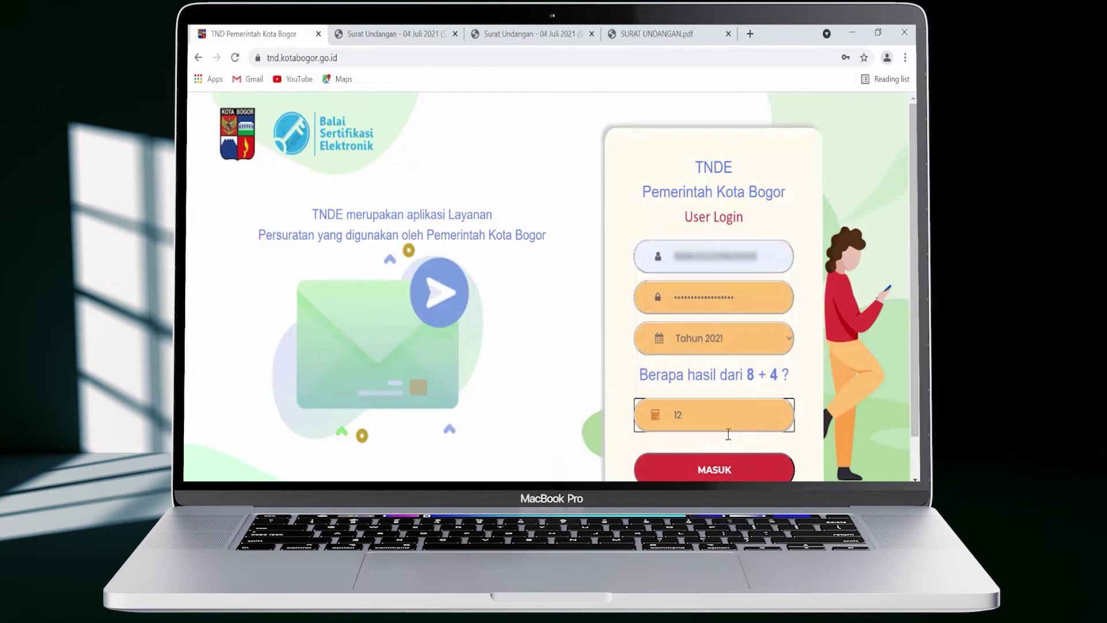
left_click(728, 468)
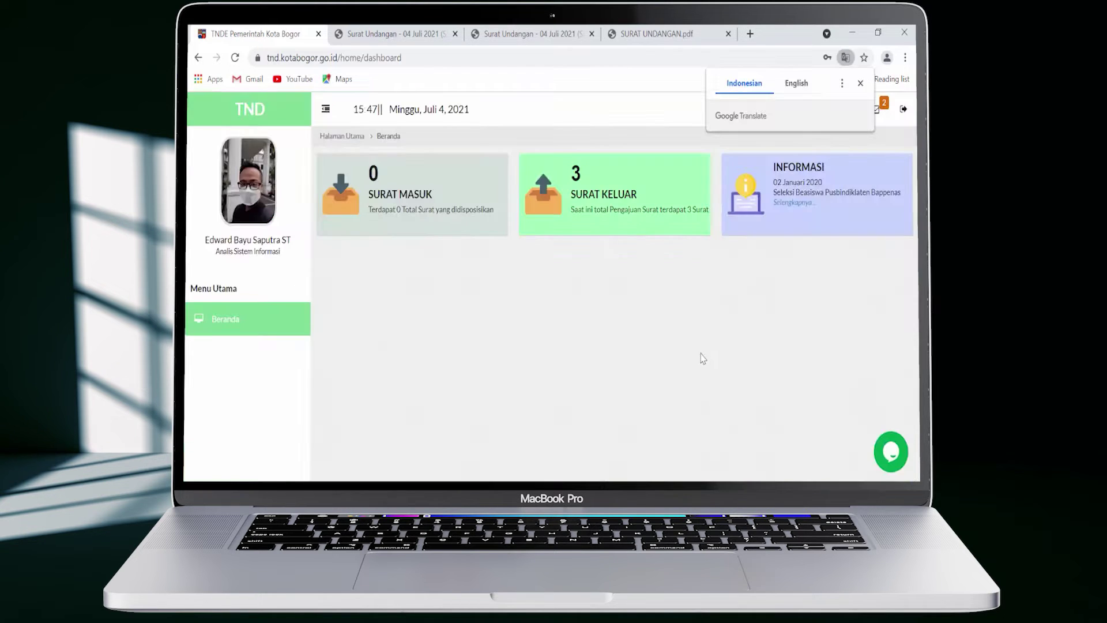
left_click(650, 228)
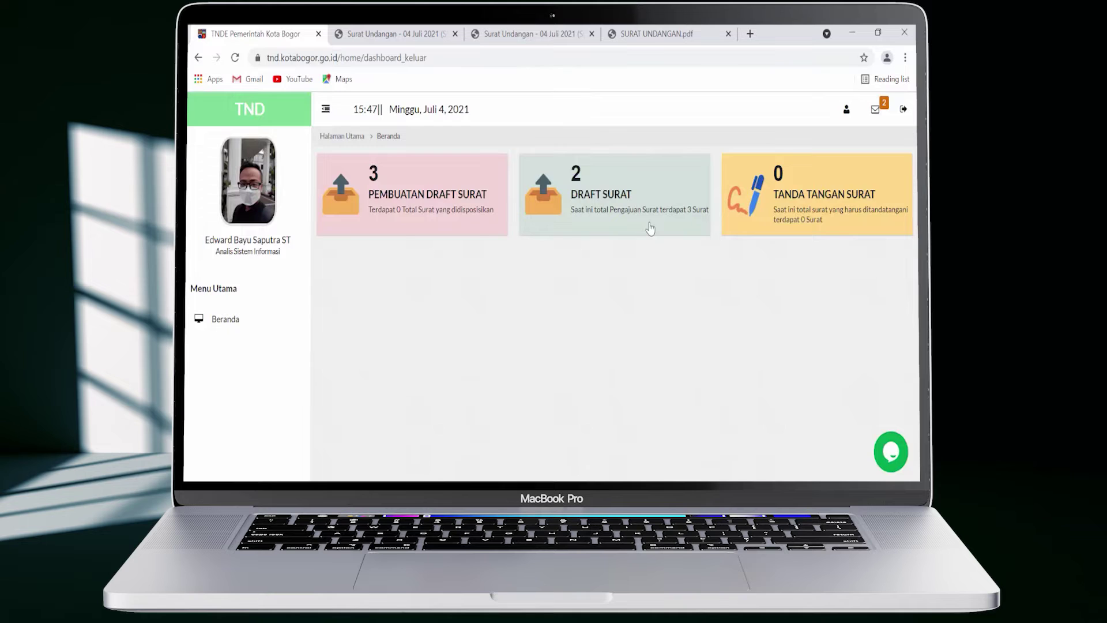
left_click(650, 228)
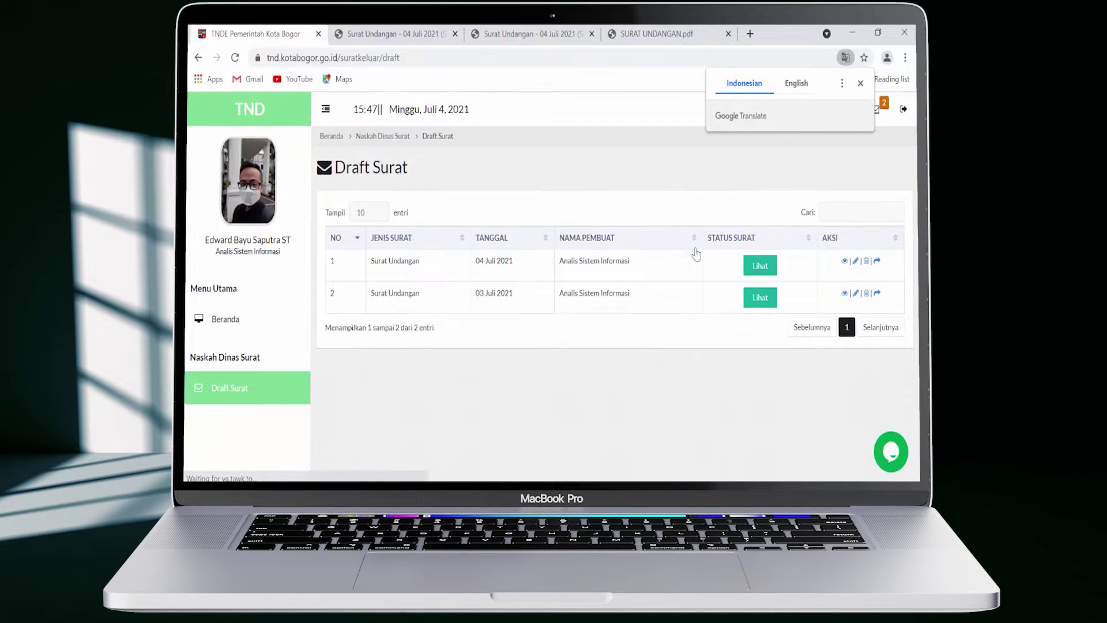
left_click(770, 272)
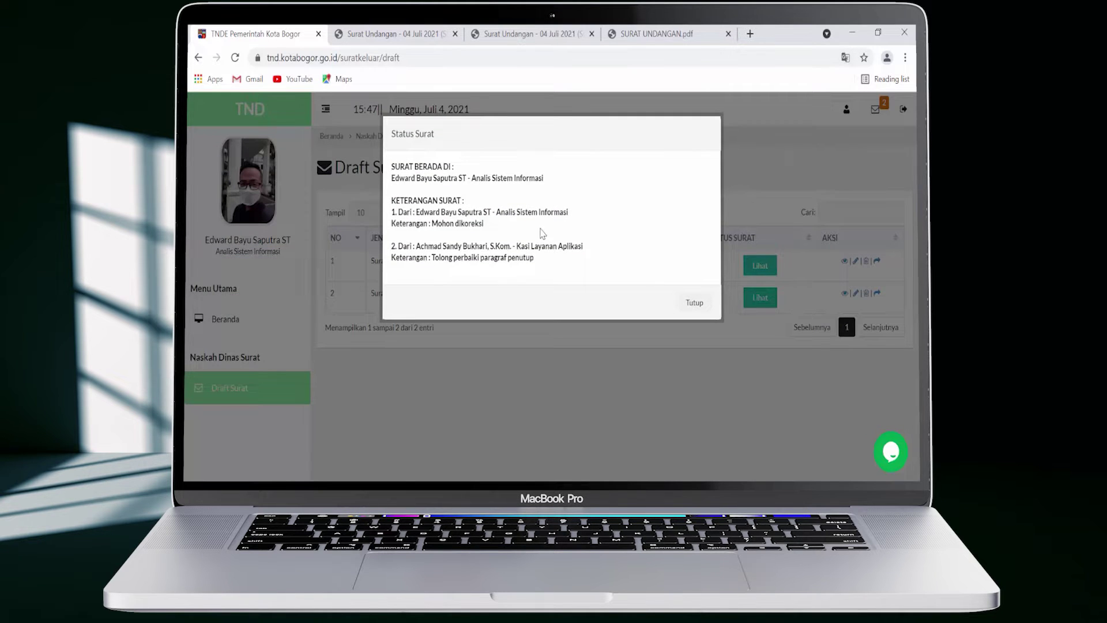
left_click_drag(399, 244, 545, 262)
left_click(694, 307)
left_click(693, 305)
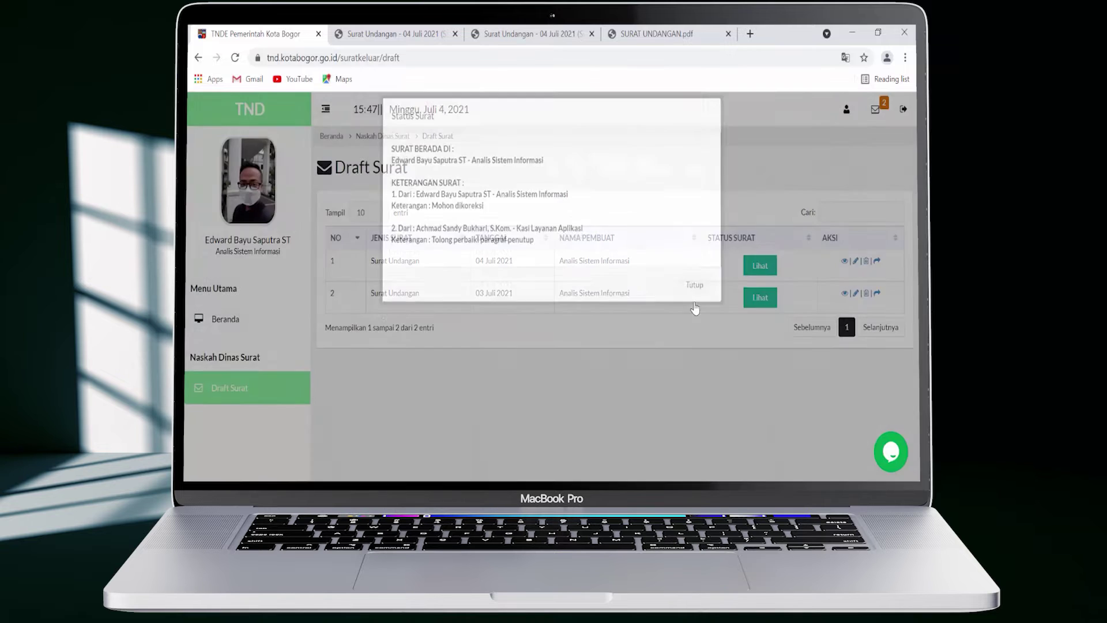
Change the closing paragraph to 'Demikian disampaikan atas perhatiannya kami mengucapkan terima kasih' and save
left_click(856, 262)
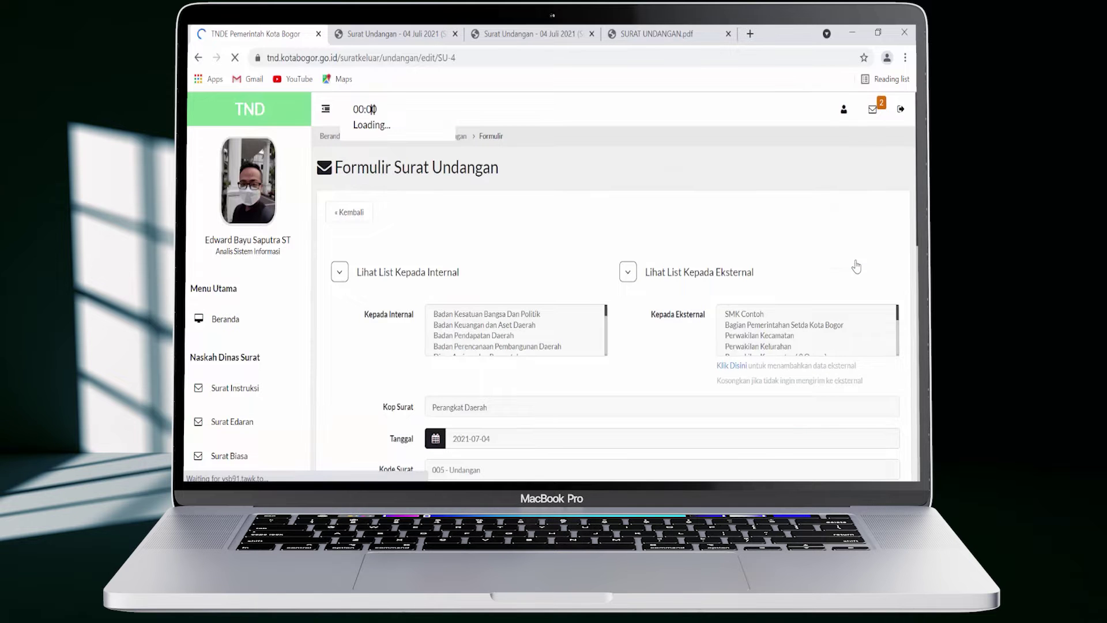
scroll(856, 265, "down", 5)
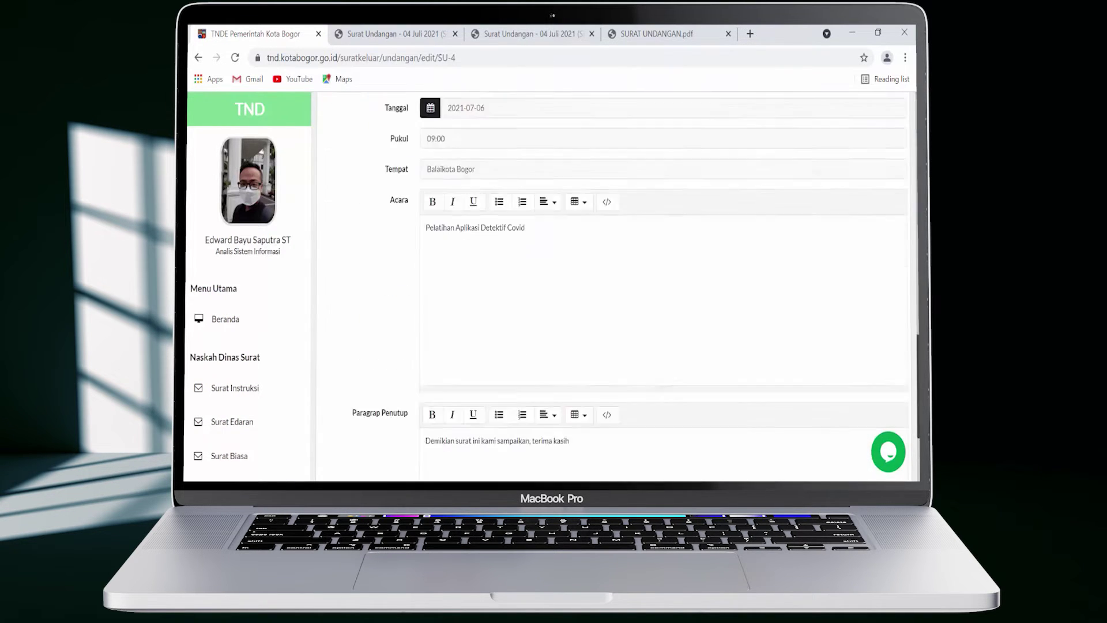
scroll(662, 295, "down", 3)
left_click(662, 295)
key("BackSpace")
key("BackSpace")
key("BackSpace")
key("BackSpace")
key("BackSpace")
key("BackSpace")
key("BackSpace")
key("BackSpace")
key("BackSpace")
key("BackSpace")
key("BackSpace")
key("BackSpace")
key("BackSpace")
key("BackSpace")
key("BackSpace")
key("BackSpace")
key("BackSpace")
key("BackSpace")
key("BackSpace")
key("BackSpace")
type("disampaikan")
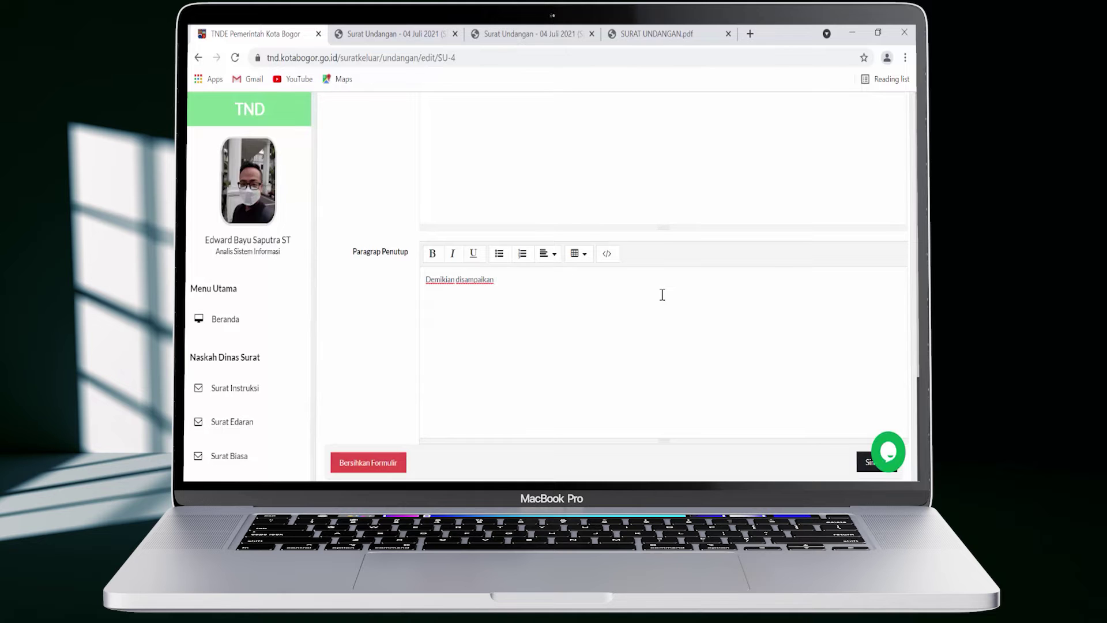
type(" atas perhatiannya kamu mengucapkan terima kasih")
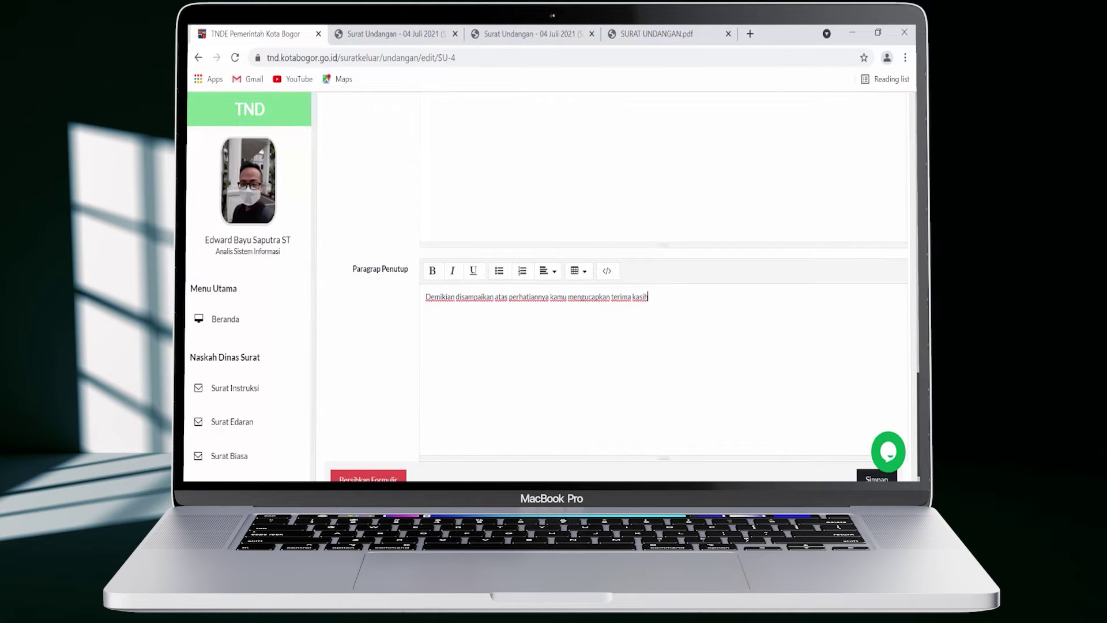
left_click(871, 471)
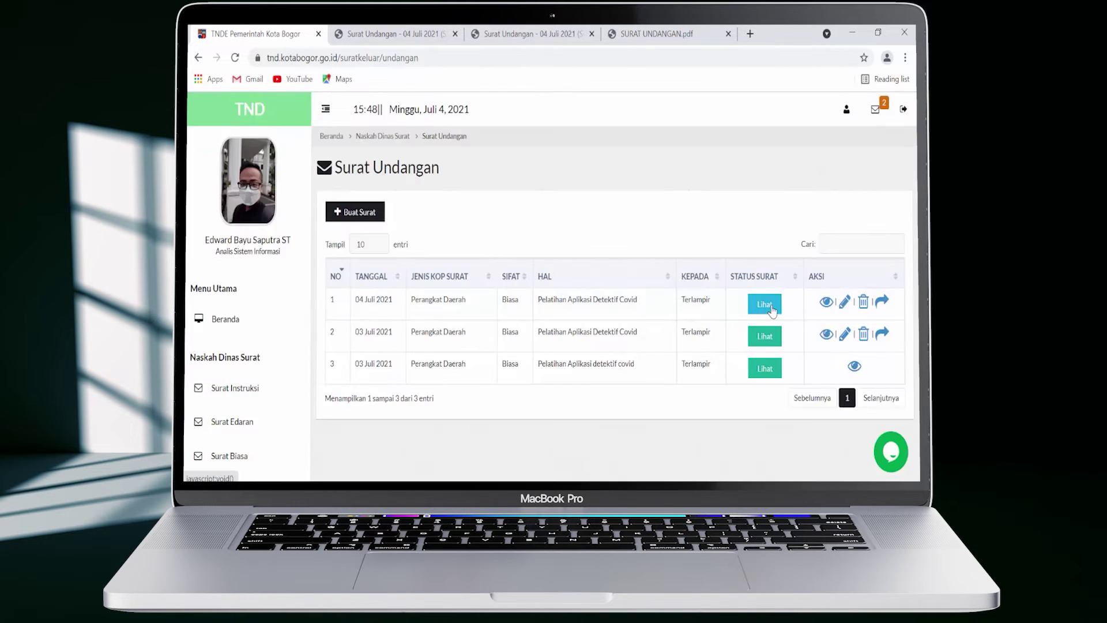
left_click(772, 309)
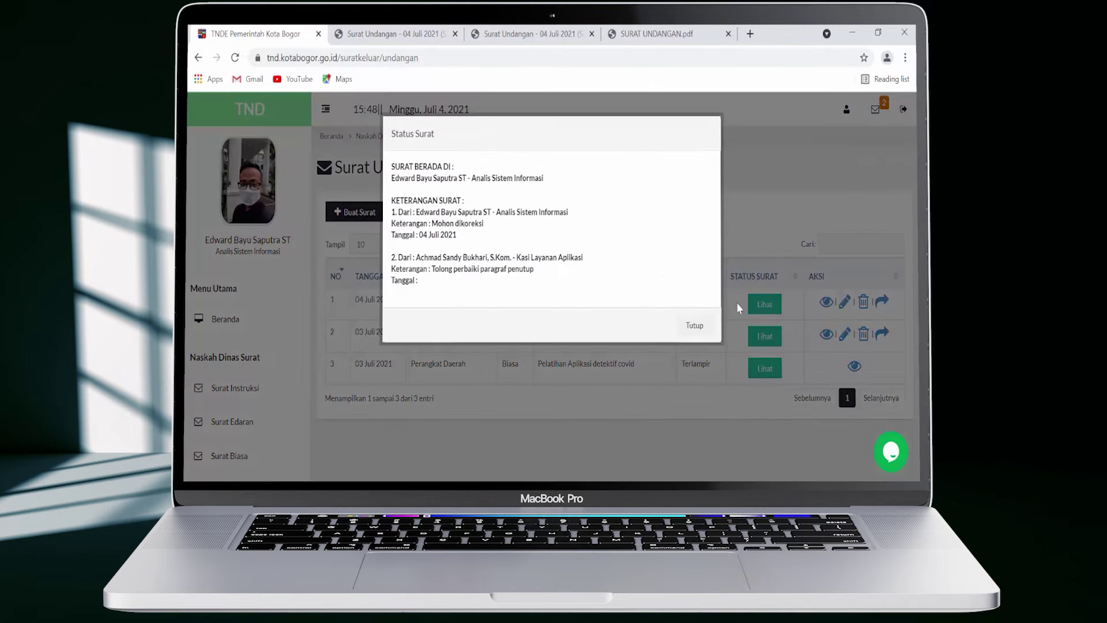
Forward the corrected invitation with the note 'Paragraf penutup telah diperbaiki'
left_click(696, 328)
left_click(881, 304)
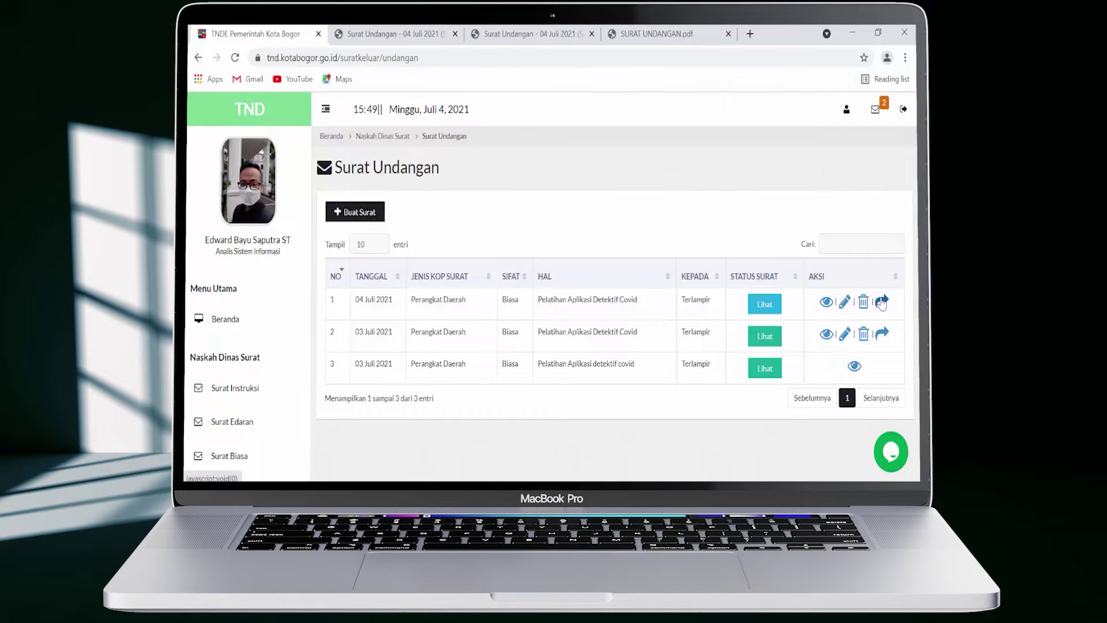
type("Paragraf penutup telah diperbaiki")
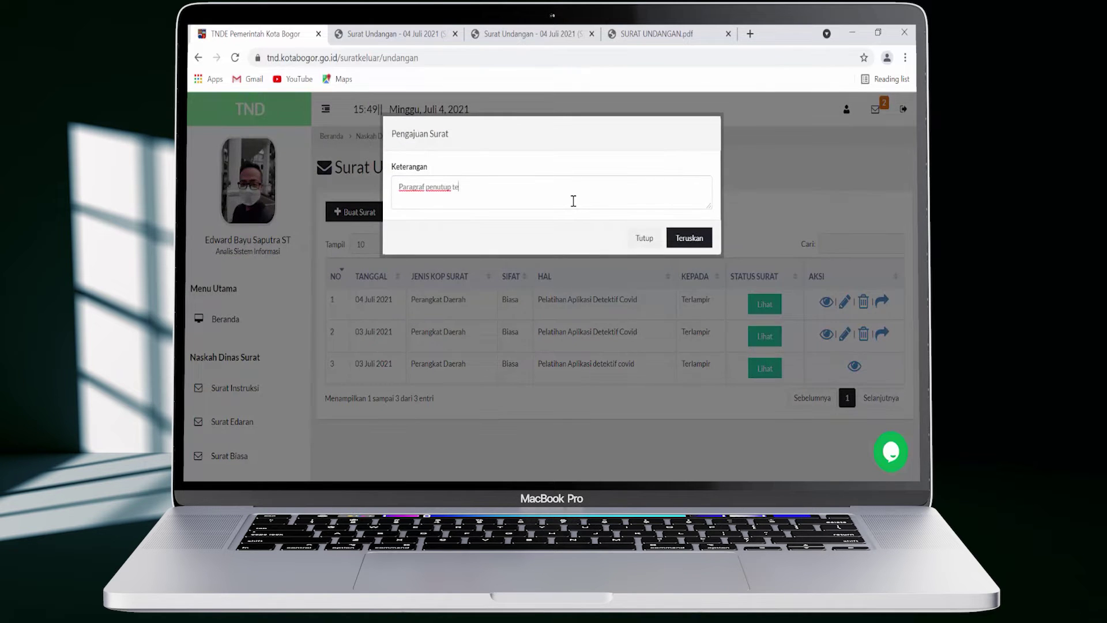
left_click(689, 238)
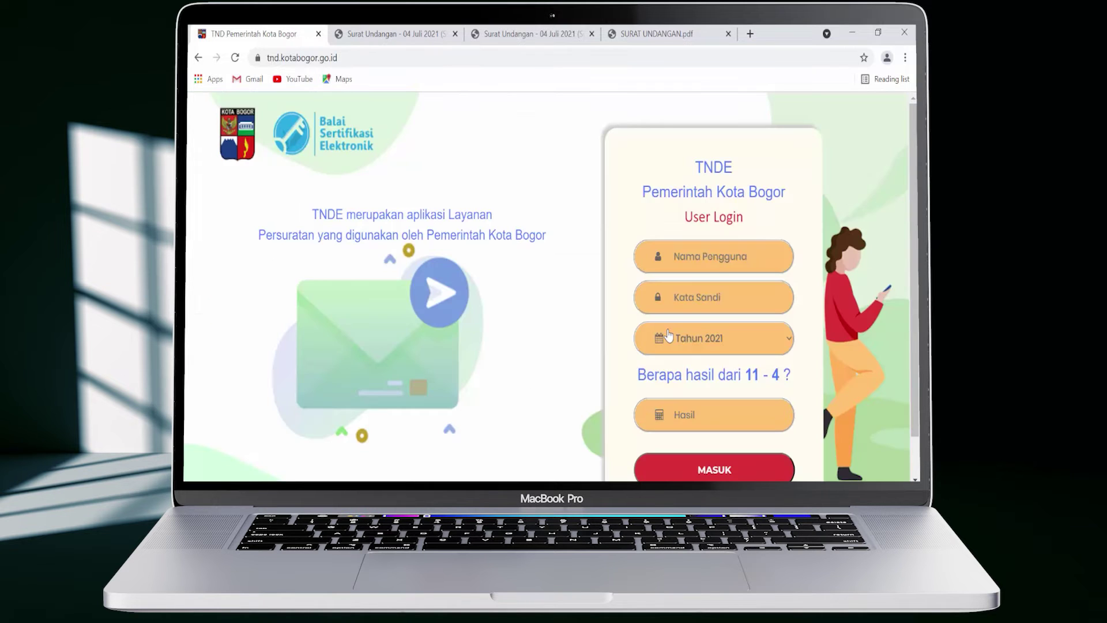
Log in as the Kasi Layanan Aplikasi admin for Tahun 2021 with sum answer 7, then open Draft Surat
left_click(717, 264)
type("admintnde")
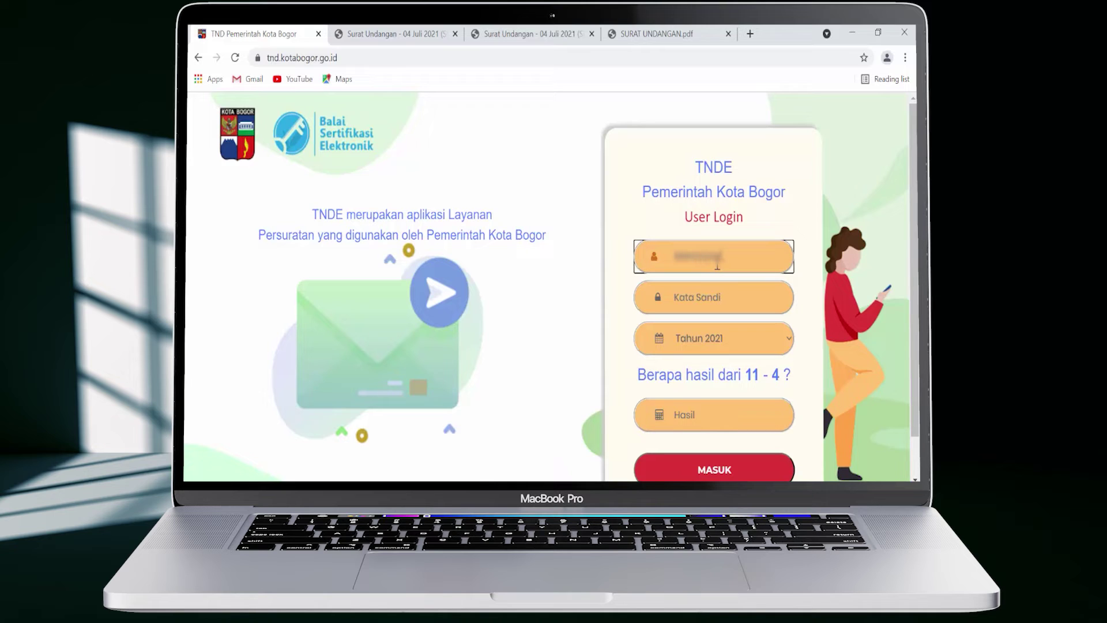
type("bgr01")
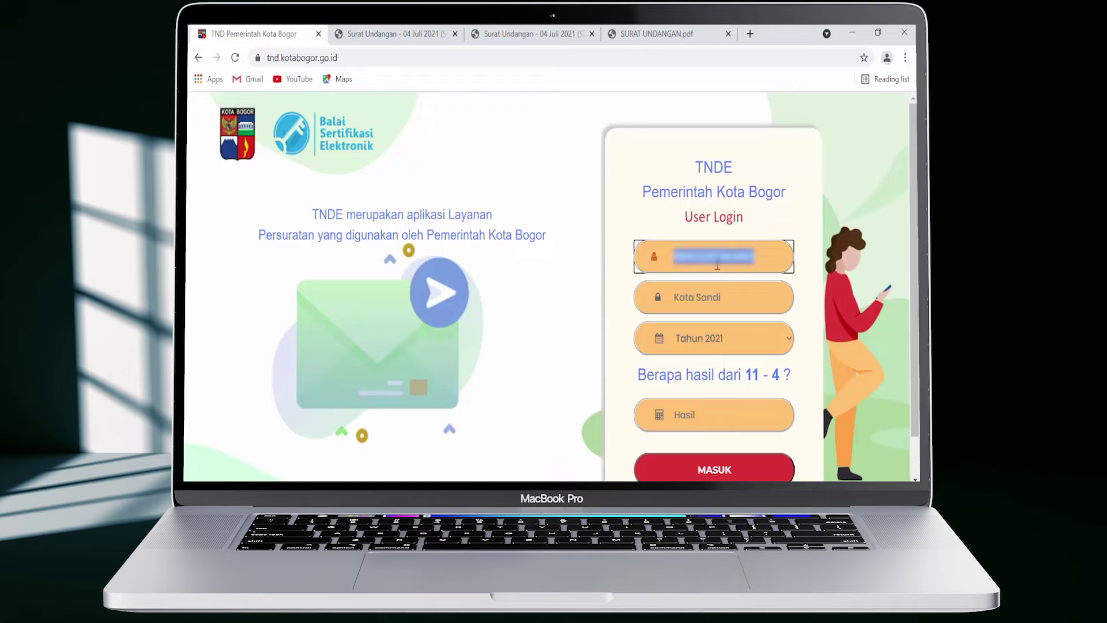
key("Tab")
key("ctrl+v")
key("Tab")
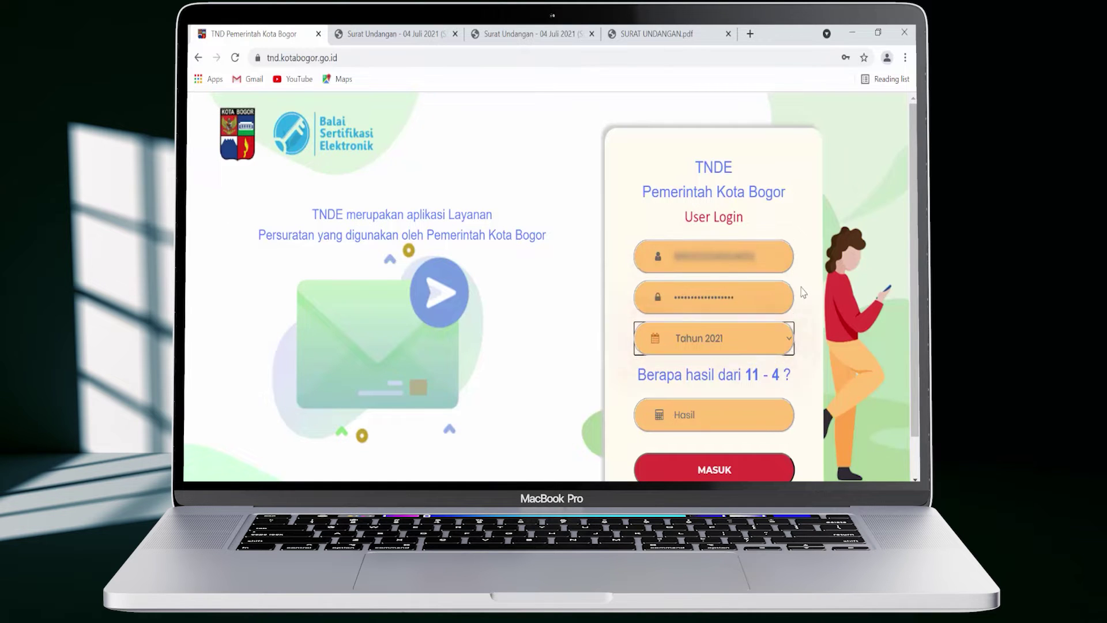
left_click(789, 338)
left_click(737, 375)
key("Tab")
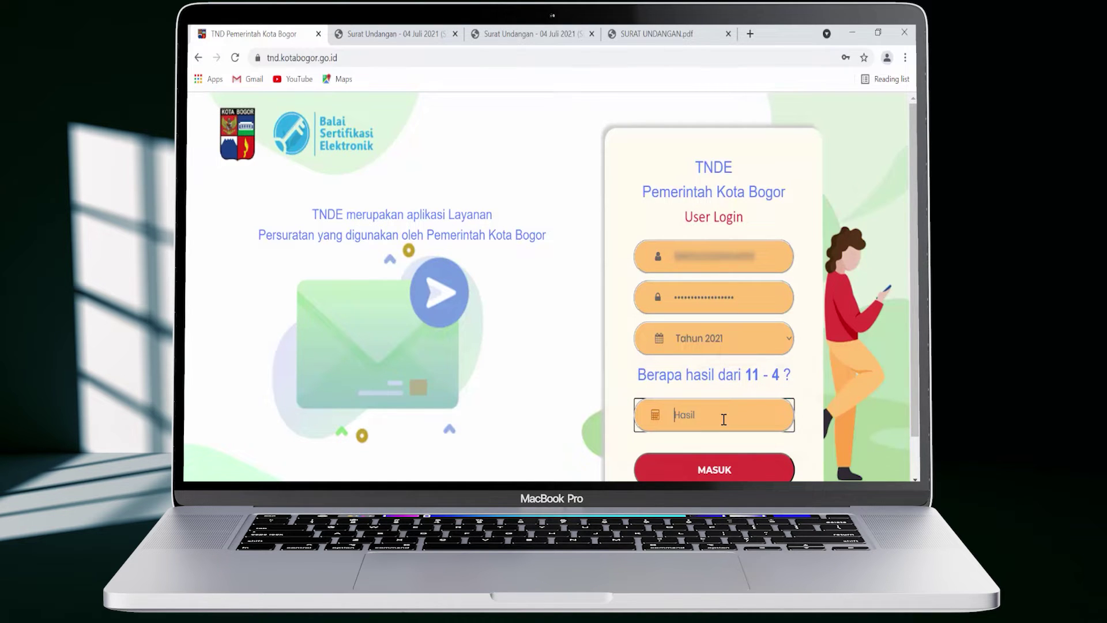
type("7")
key("Return")
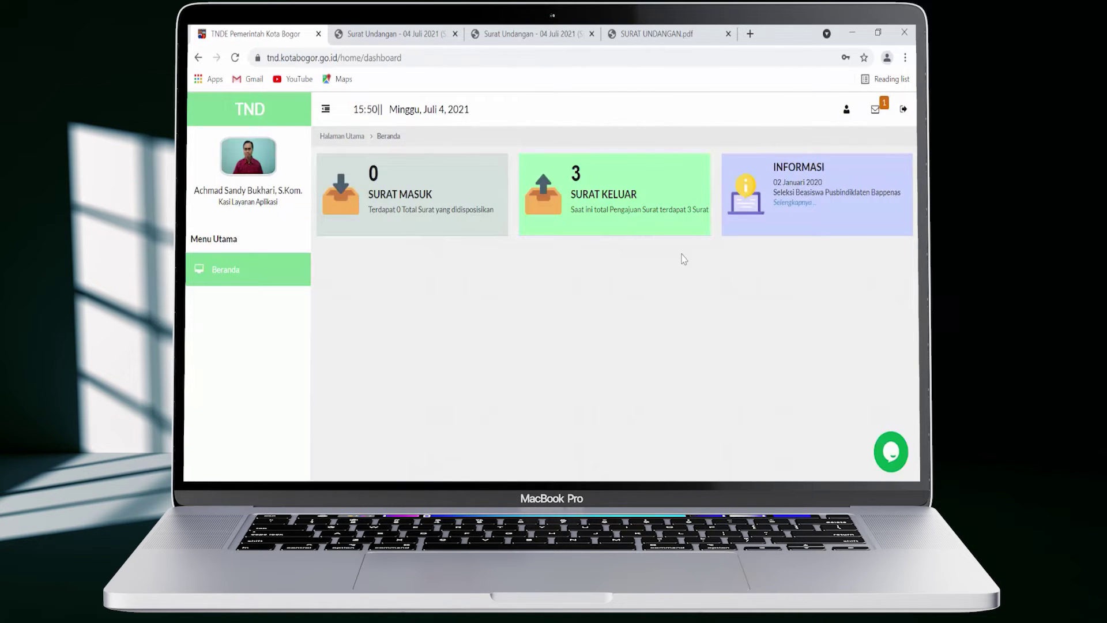
left_click(667, 194)
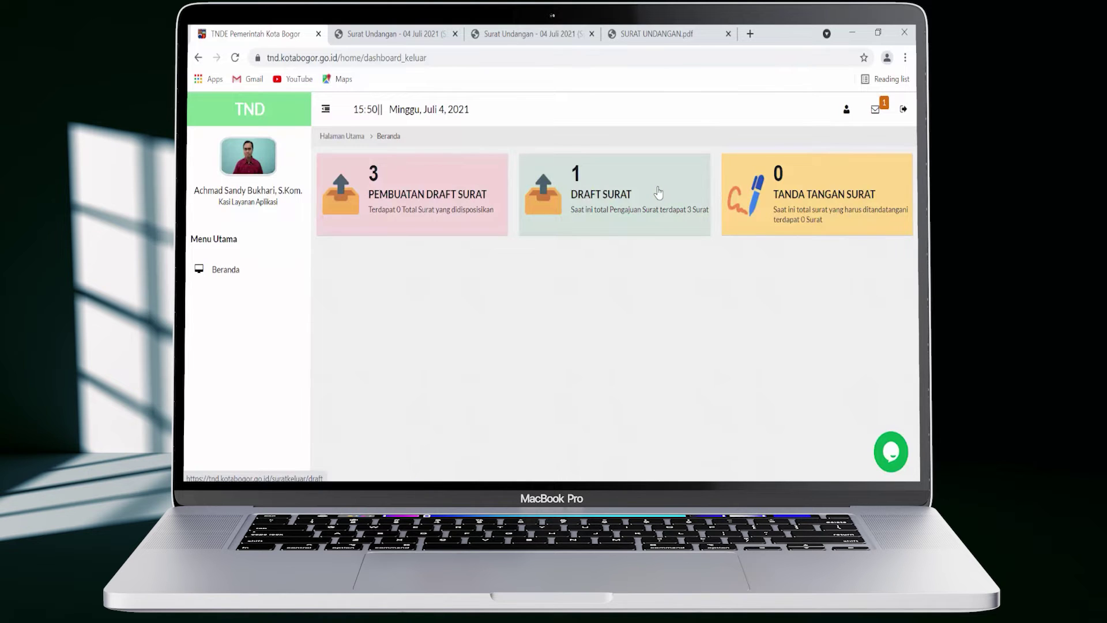
left_click(658, 192)
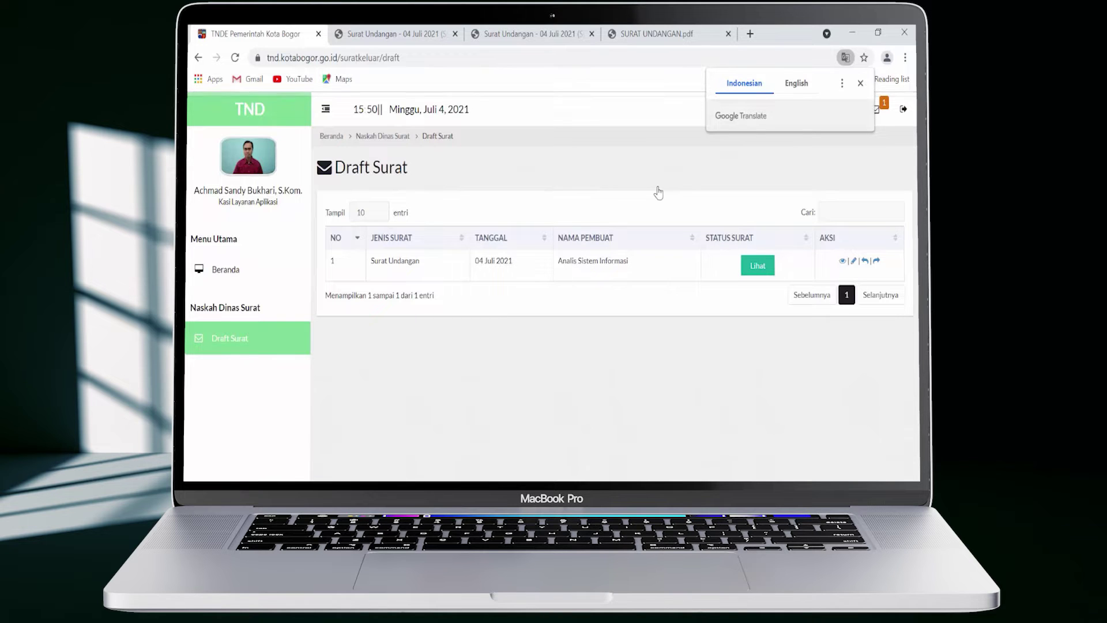
Read the invitation letter's latest Status Surat note
left_click(757, 264)
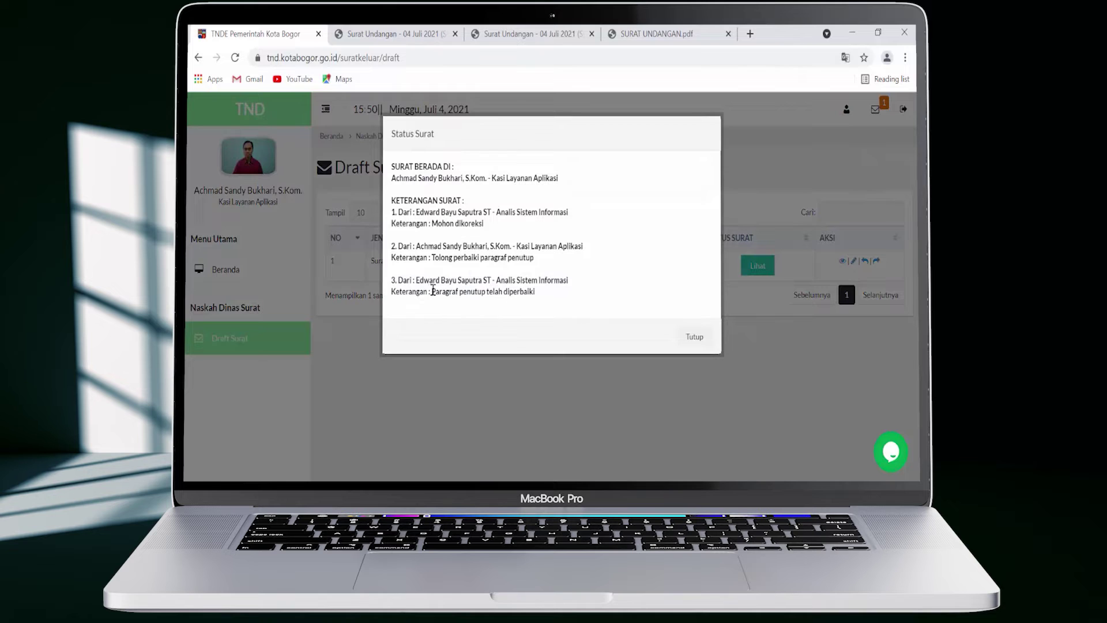
left_click_drag(431, 290, 527, 333)
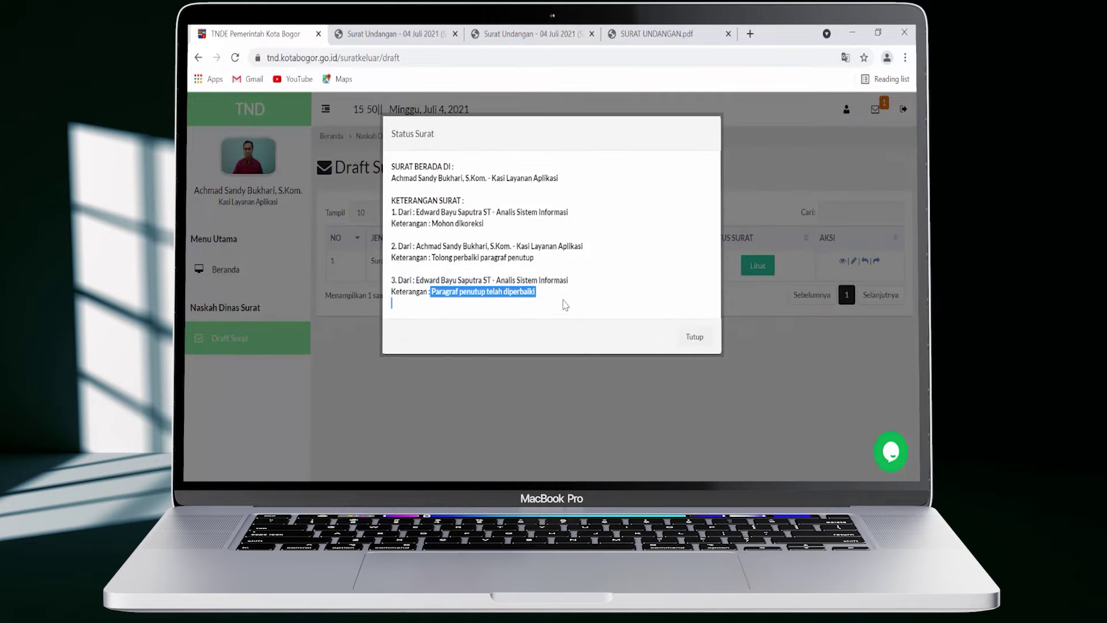
left_click(694, 337)
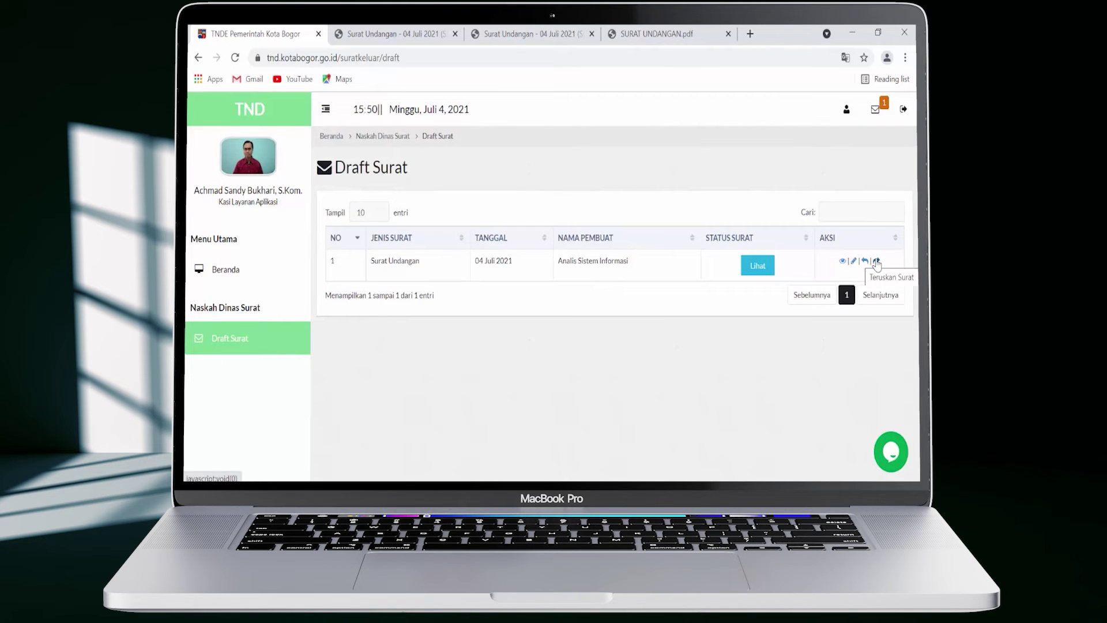
Forward the invitation upward with the correction request 'Mohon Koreksi nya pak'
left_click(876, 261)
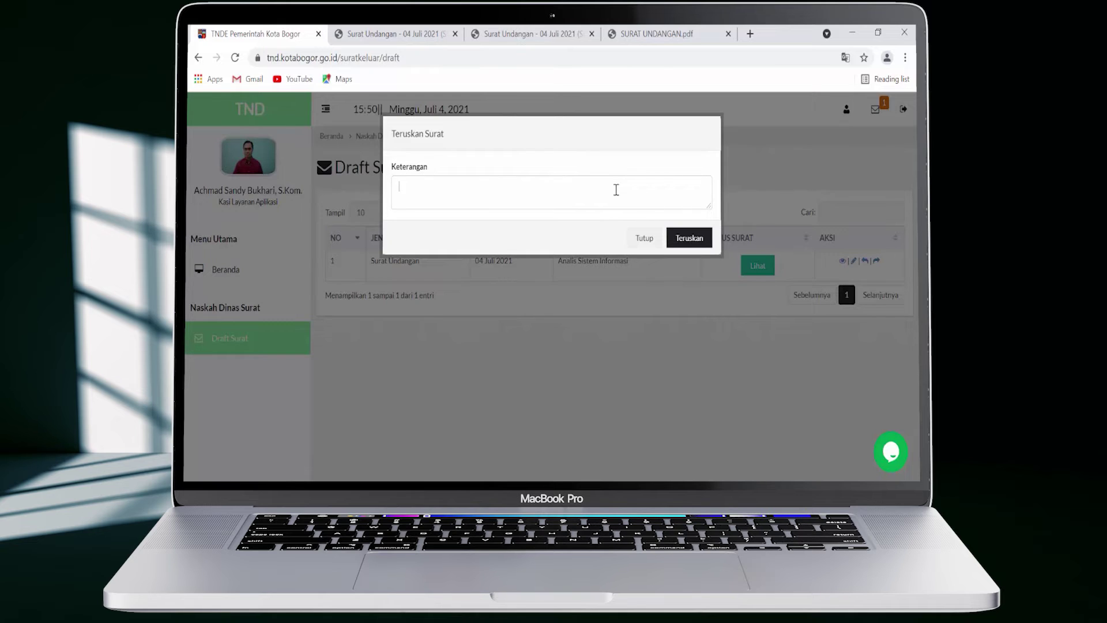
type("Mohon Koreksi nya pak")
left_click(691, 240)
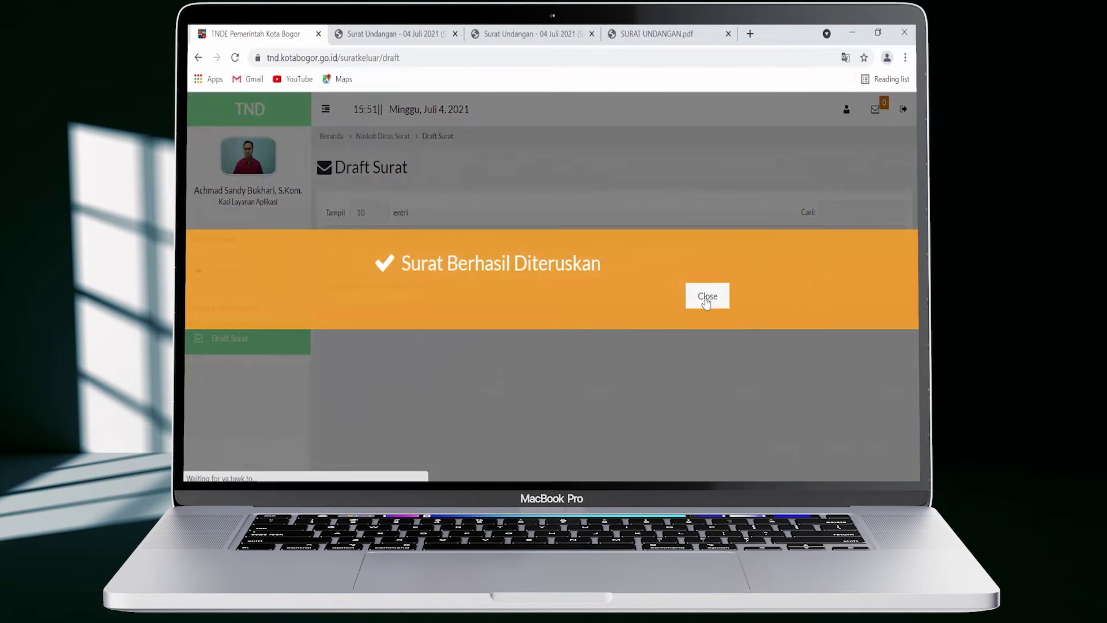
left_click(706, 301)
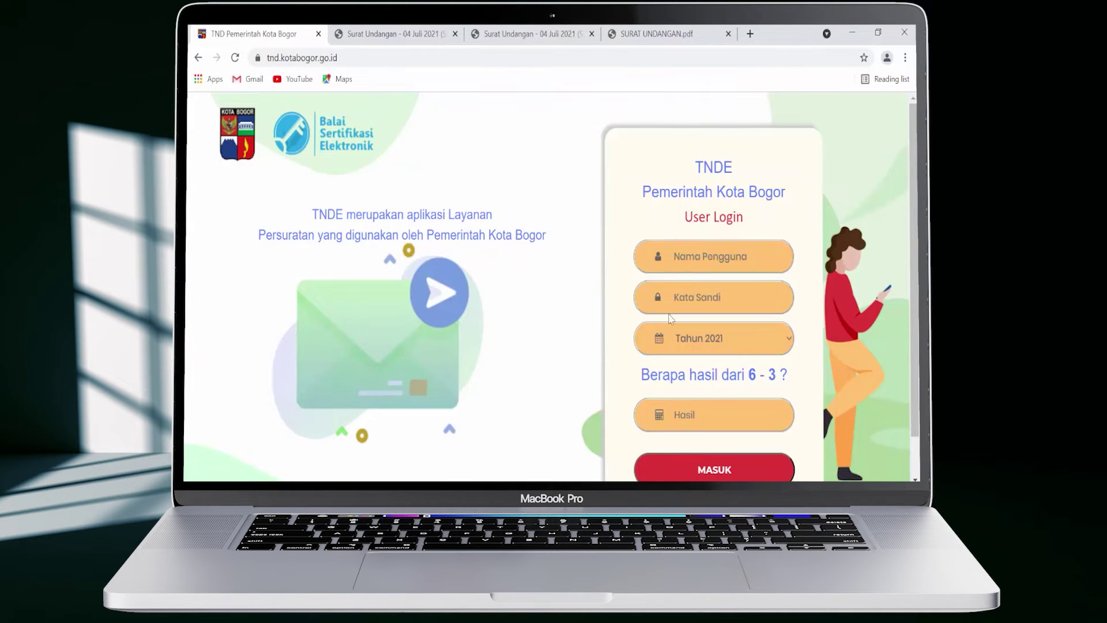
Log in as Kepala Bidang e-Government for Tahun 2021 with sum answer 3, then open Draft Surat
left_click(679, 253)
key("ctrl+v")
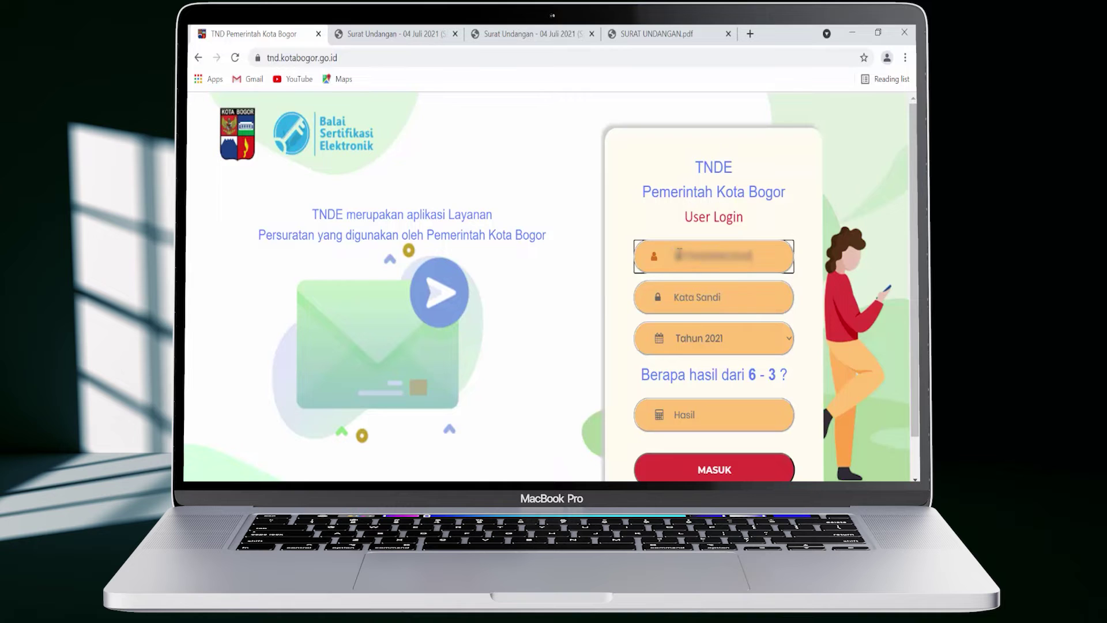
left_click(769, 297)
key("ctrl+v")
left_click(766, 337)
left_click(773, 393)
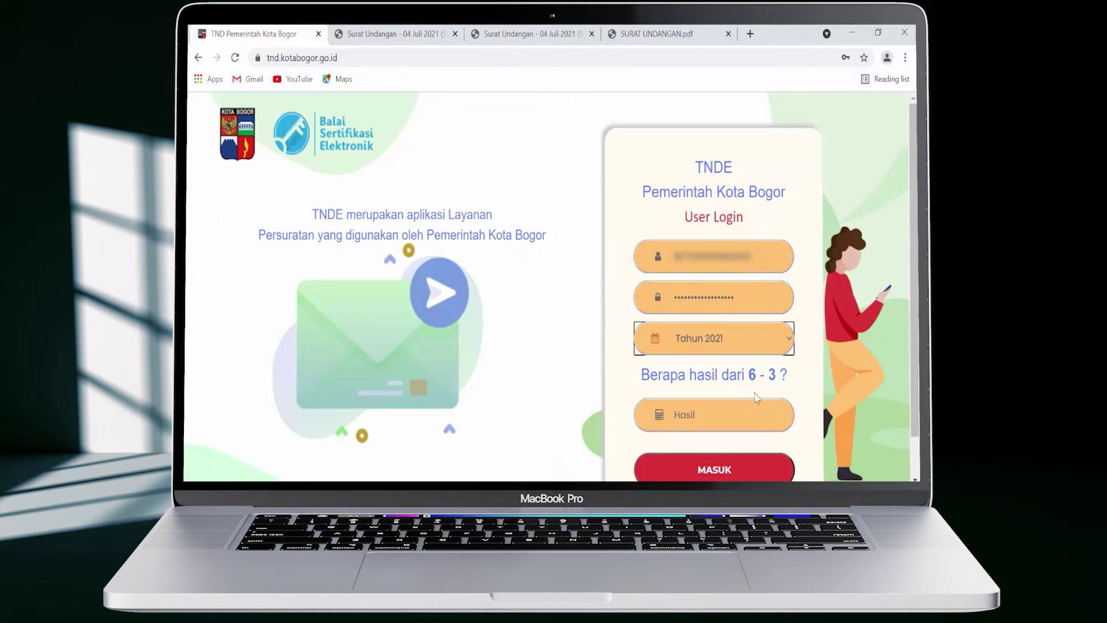
left_click(747, 416)
type("3")
left_click(737, 470)
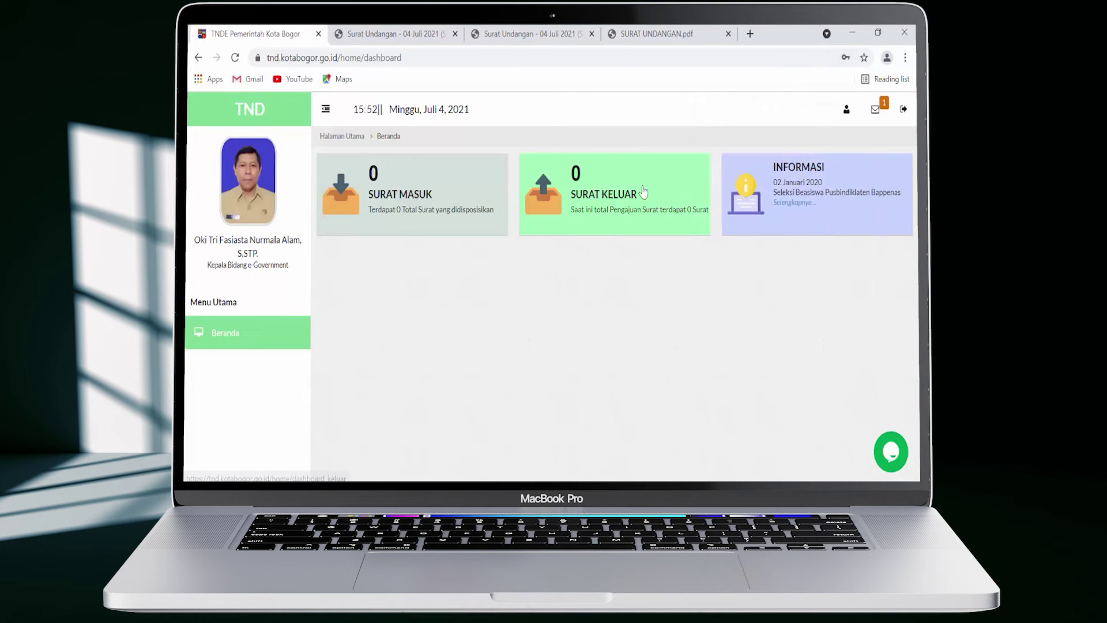
left_click(632, 192)
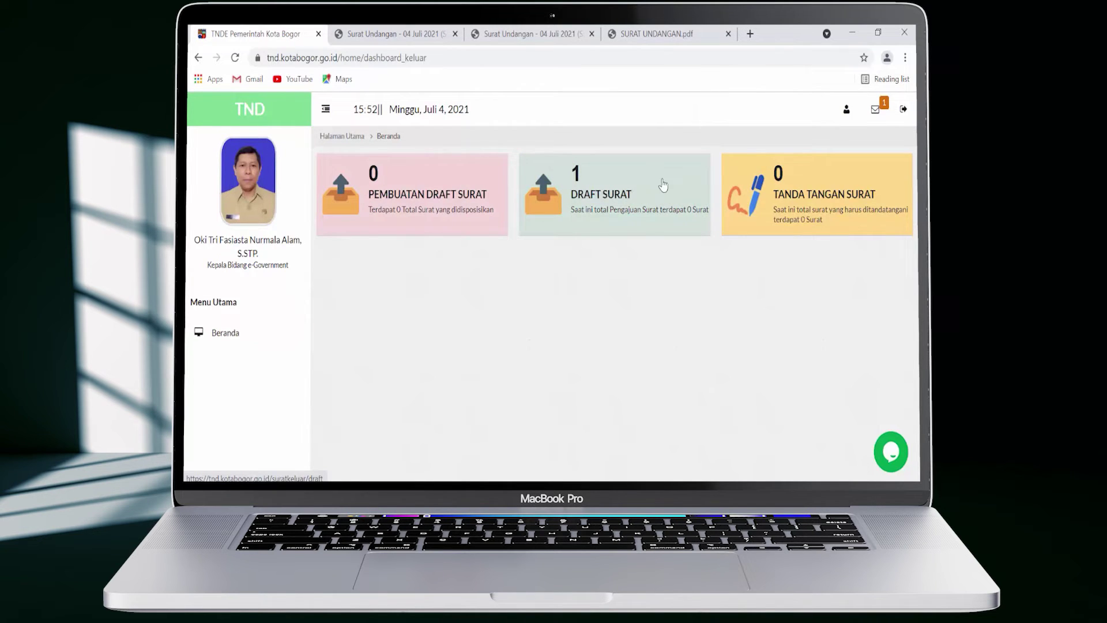
left_click(663, 185)
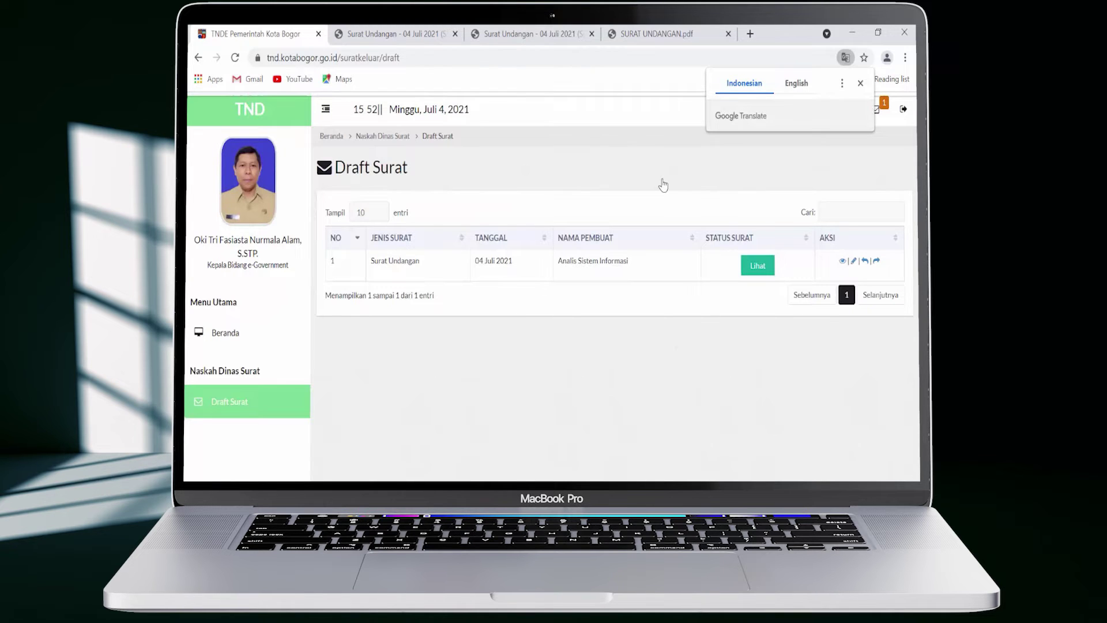
Read the invitation letter's status history, including the fourth status entry
left_click(751, 268)
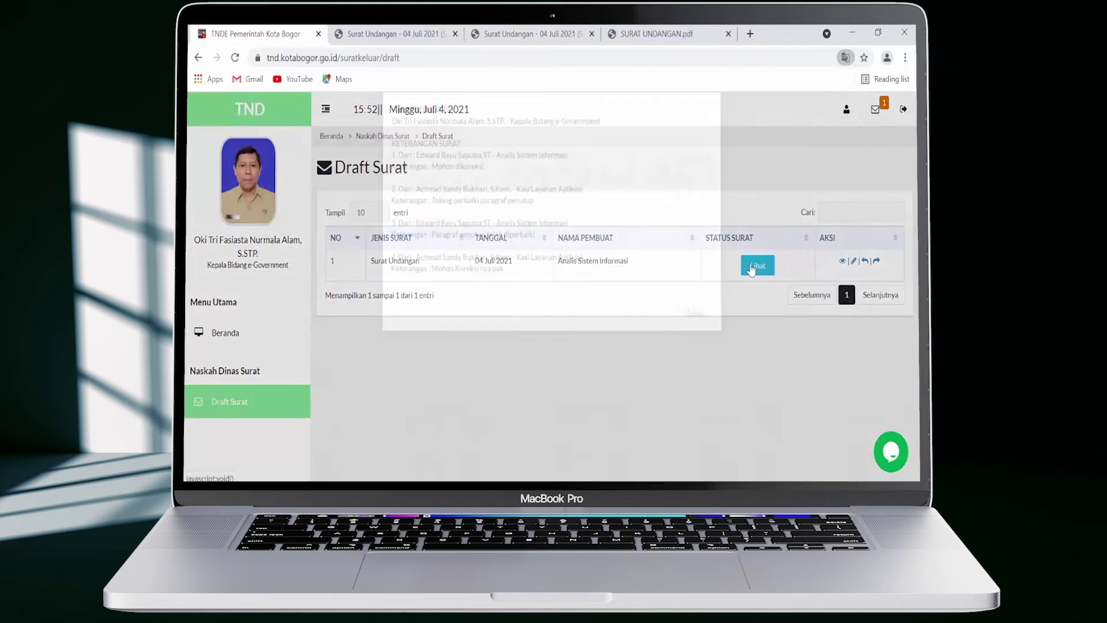
left_click_drag(431, 326, 500, 327)
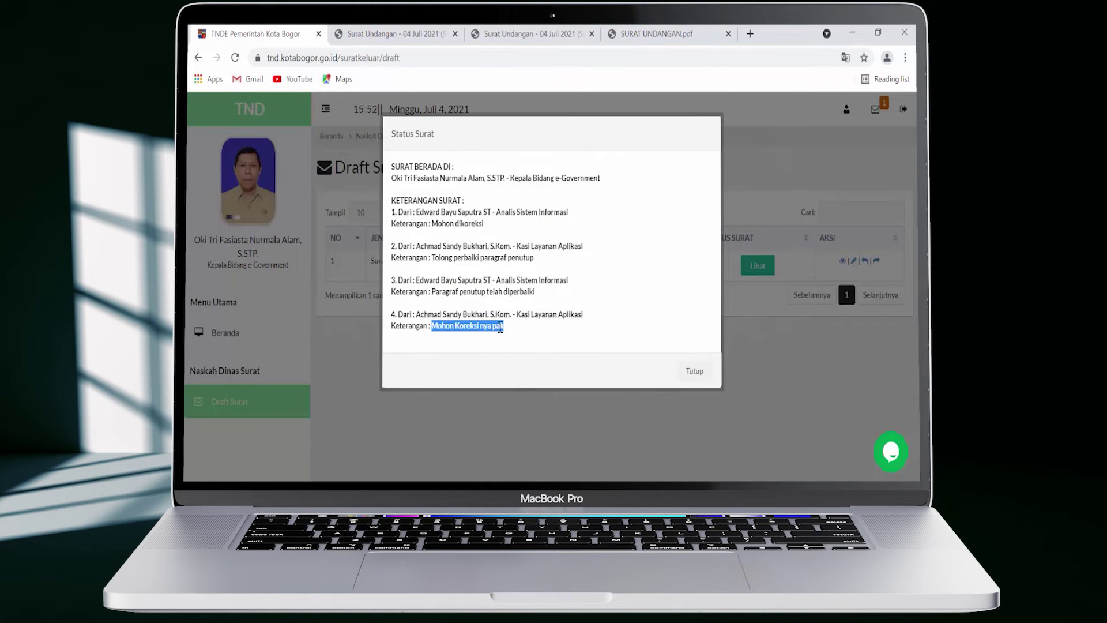
left_click_drag(397, 313, 668, 358)
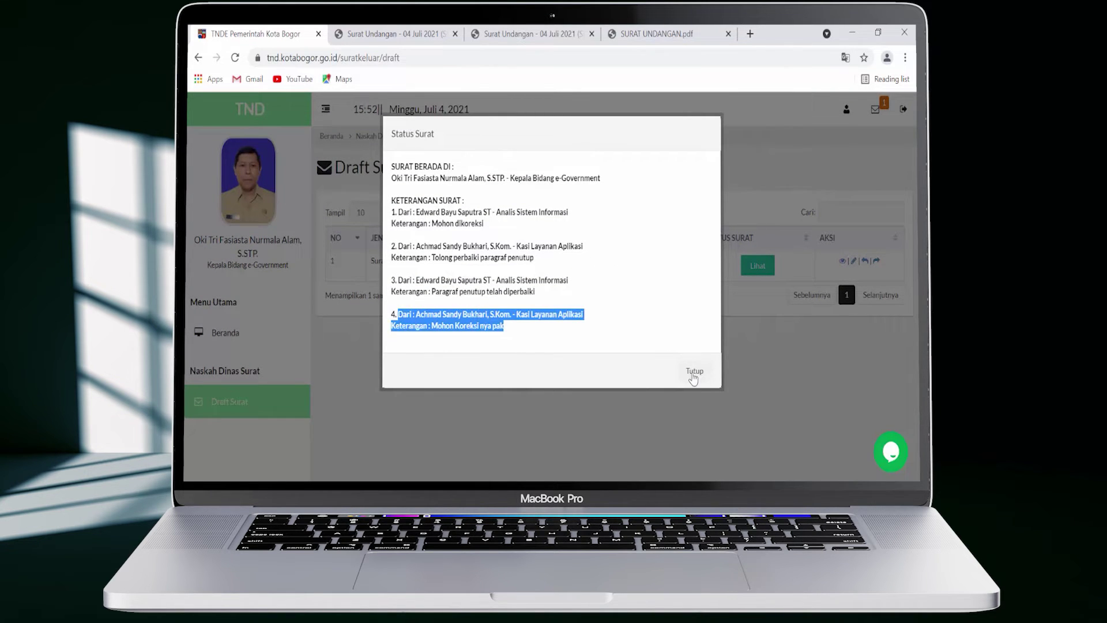
left_click(694, 375)
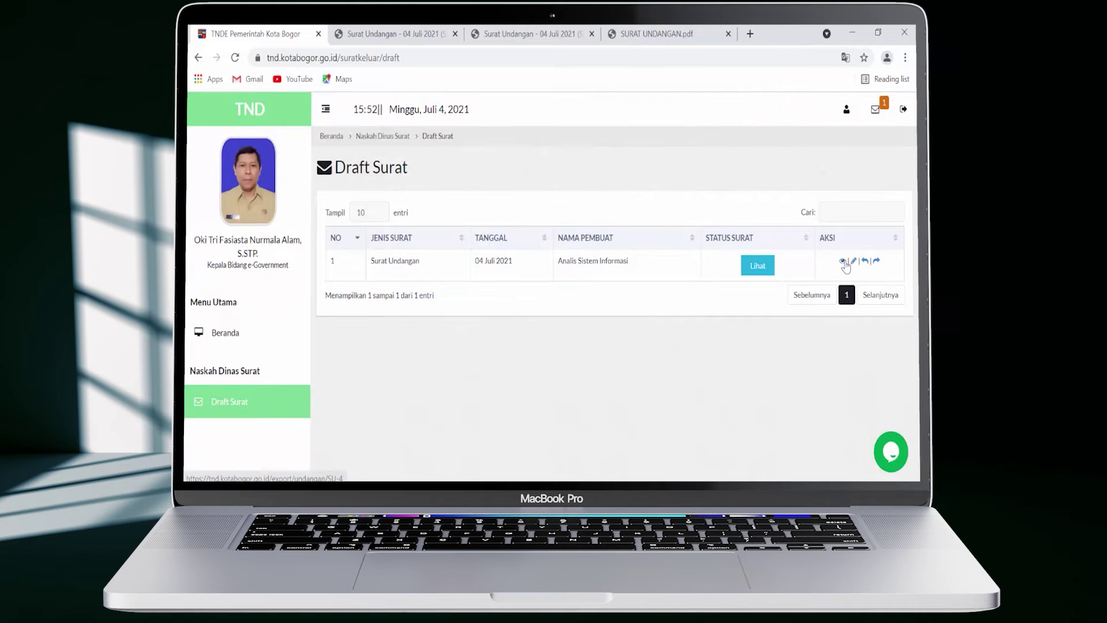
Preview the invitation letter as a PDF, then return to the TNDE draft list
left_click(843, 262)
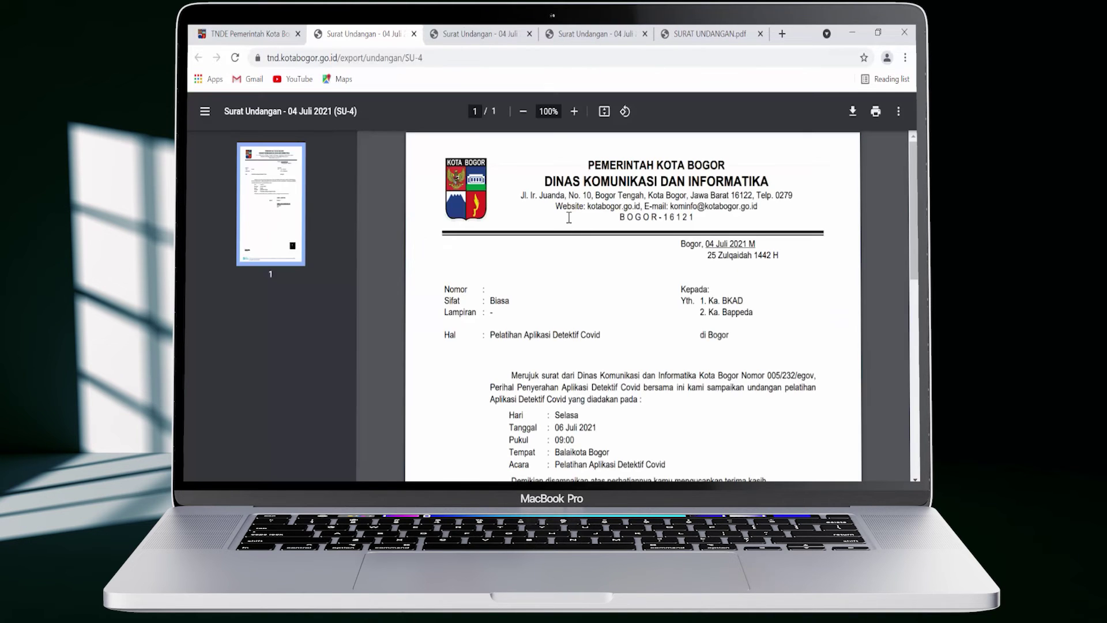
left_click(263, 32)
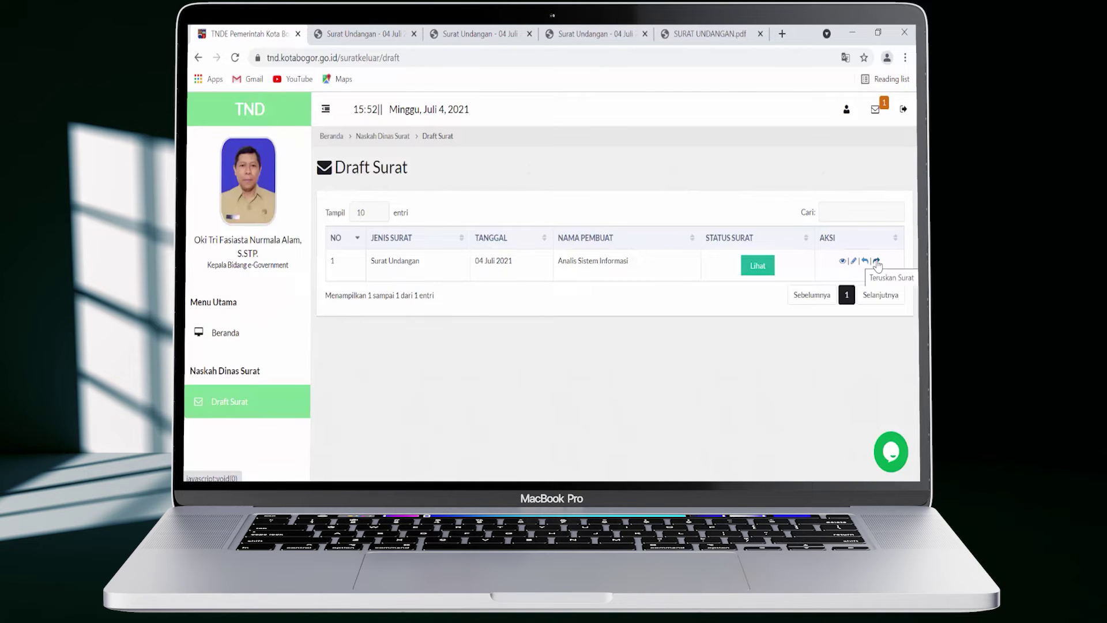
left_click(876, 262)
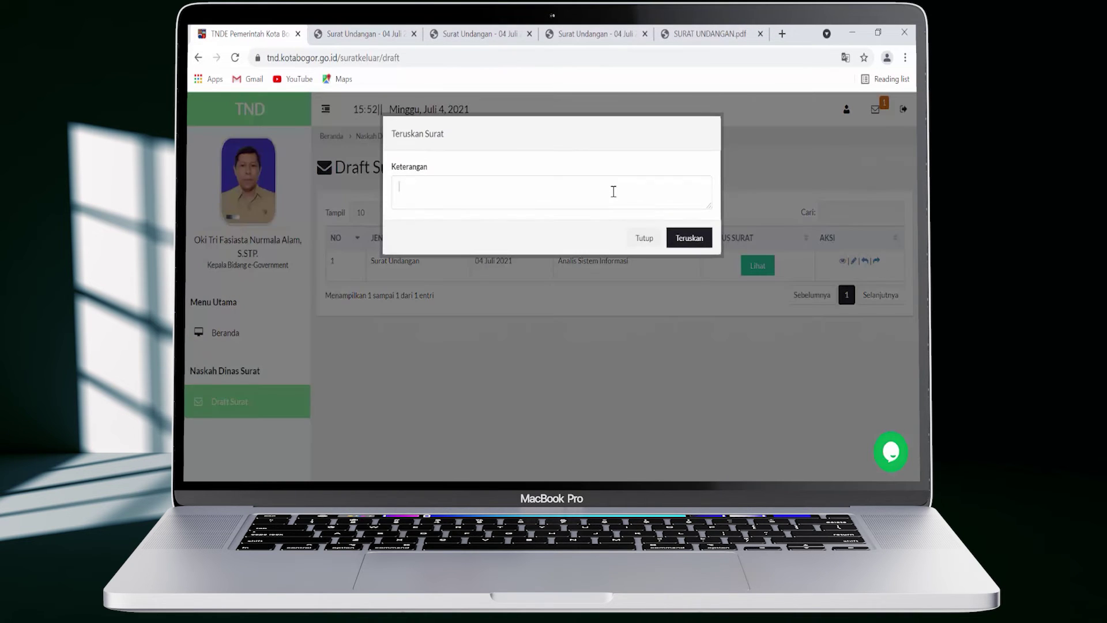
Send the invitation onward with the note 'Mohon koreksi nya pak' and dismiss the success banner
type("Mohon koreksi nya pak")
left_click(673, 237)
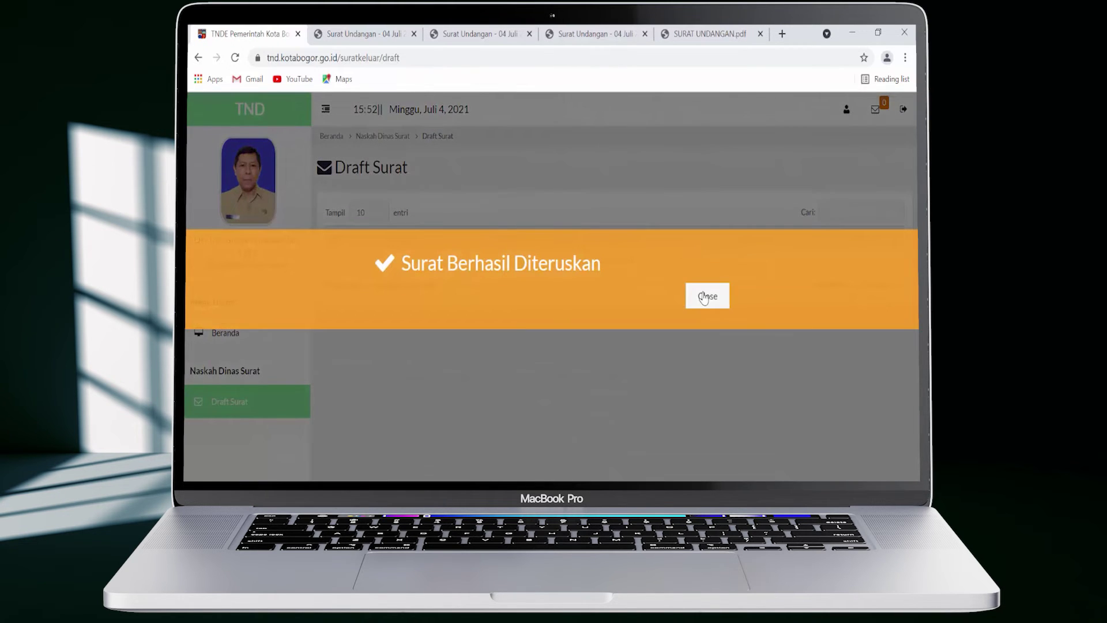
left_click(704, 297)
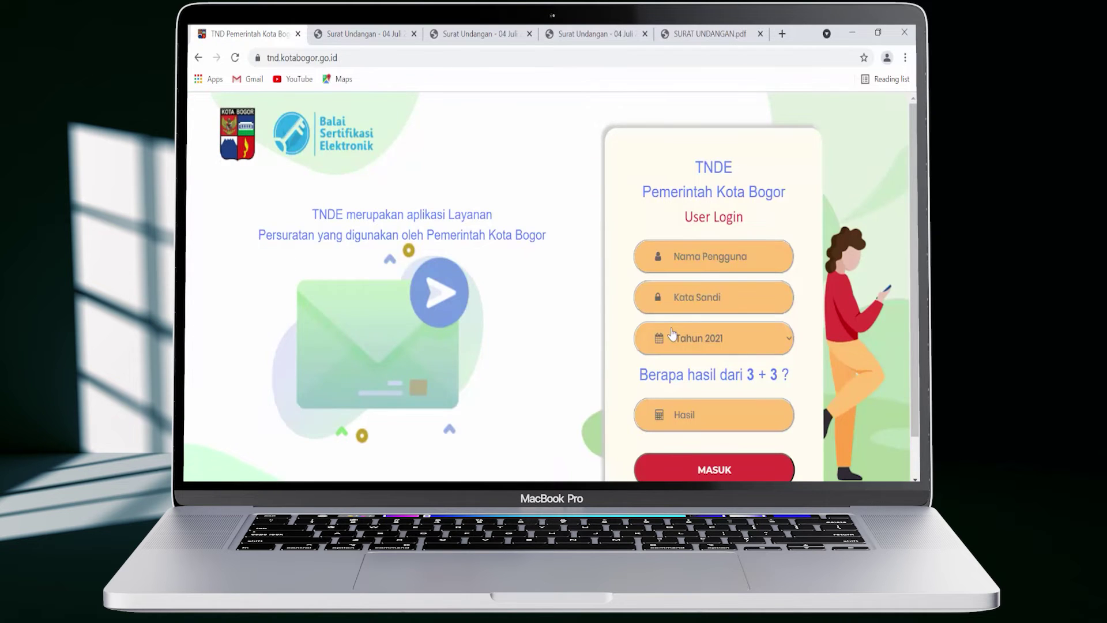
Log in as Sekretaris Dinas for Tahun 2021 with sum answer 6, then open Surat Keluar
left_click(727, 266)
left_click(738, 289)
key("ctrl+v")
left_click(752, 336)
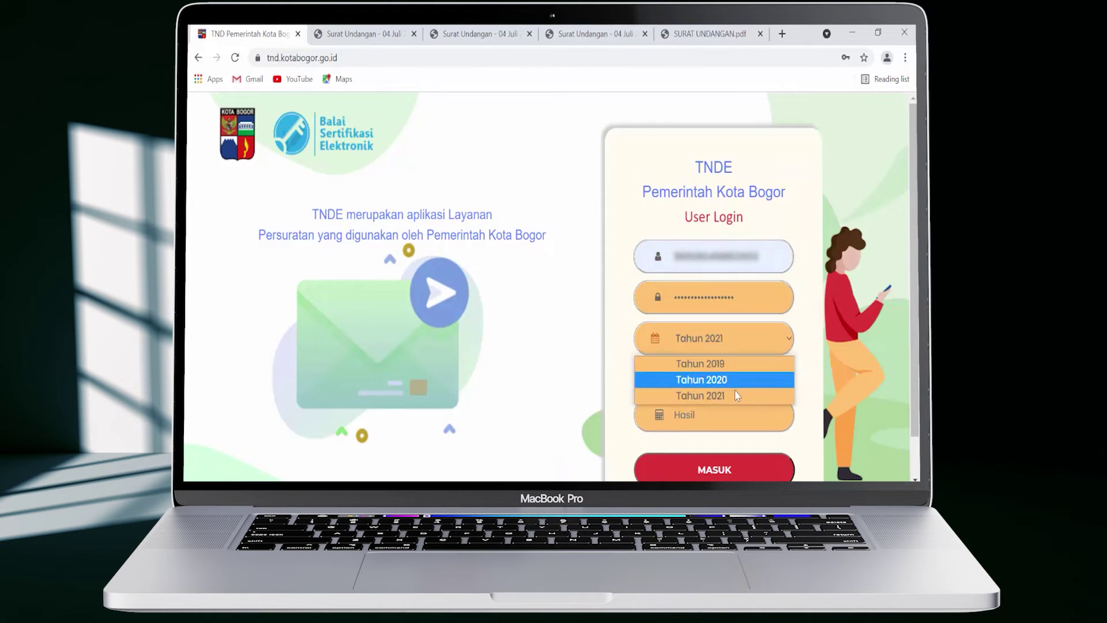
left_click(744, 376)
left_click(735, 415)
type("6")
left_click(732, 470)
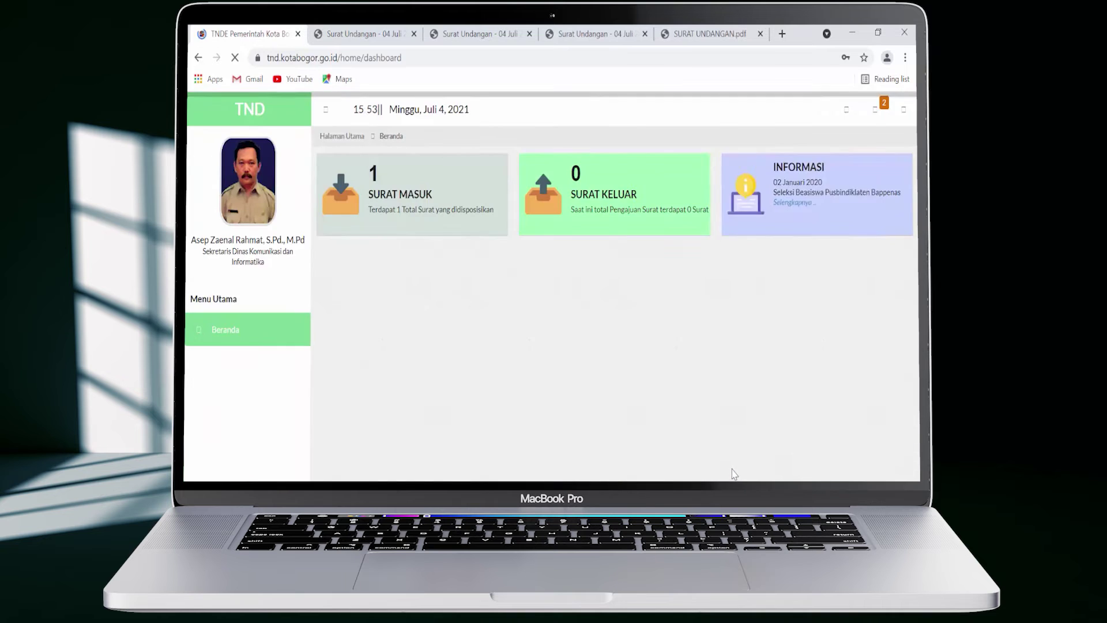
left_click(629, 202)
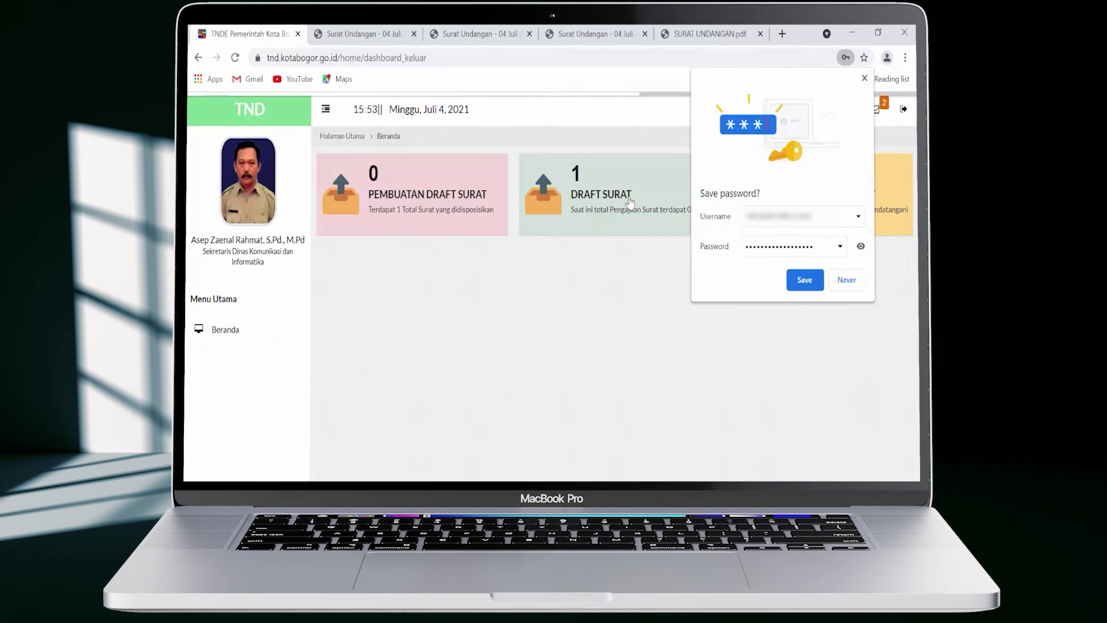
Open Draft Surat and review the invitation letter's fifth status entry
left_click(629, 202)
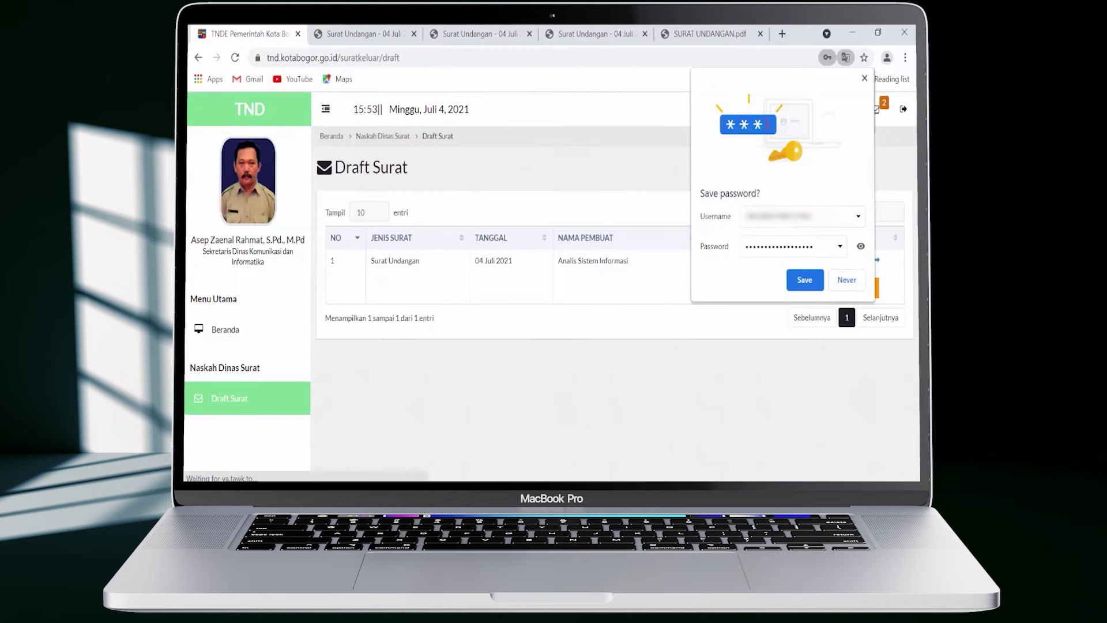
left_click(864, 78)
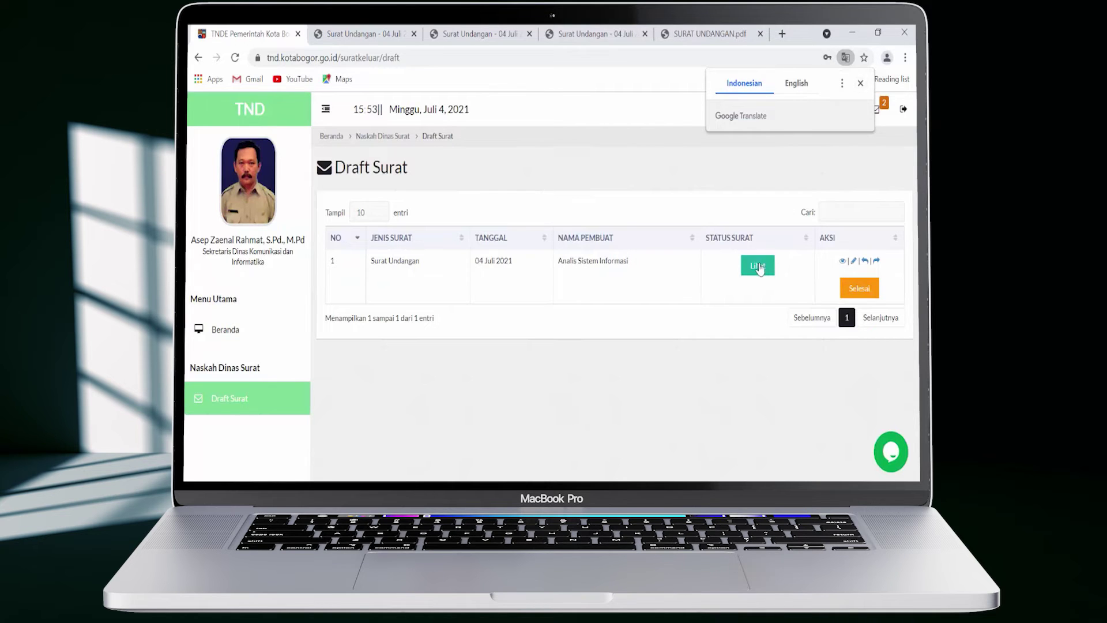
left_click(755, 273)
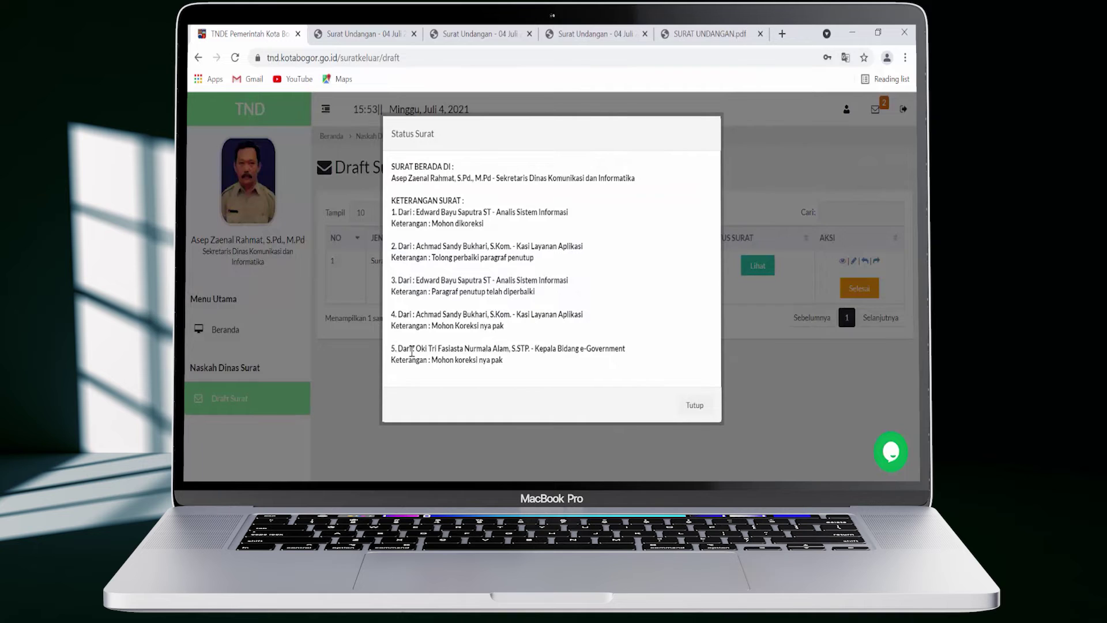
left_click_drag(397, 348, 508, 362)
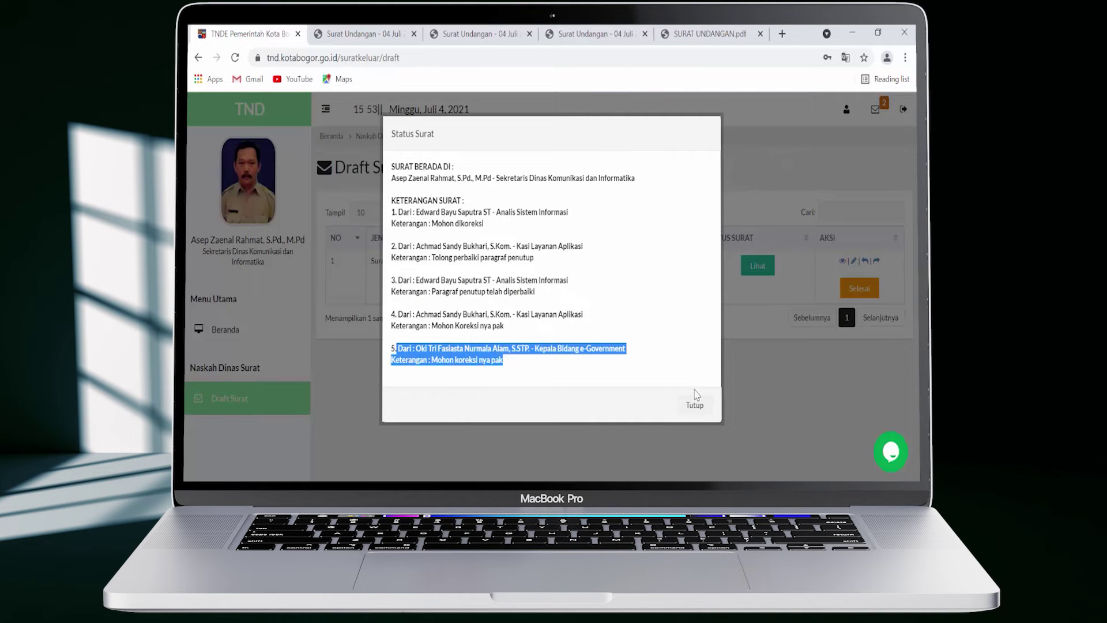
left_click(696, 405)
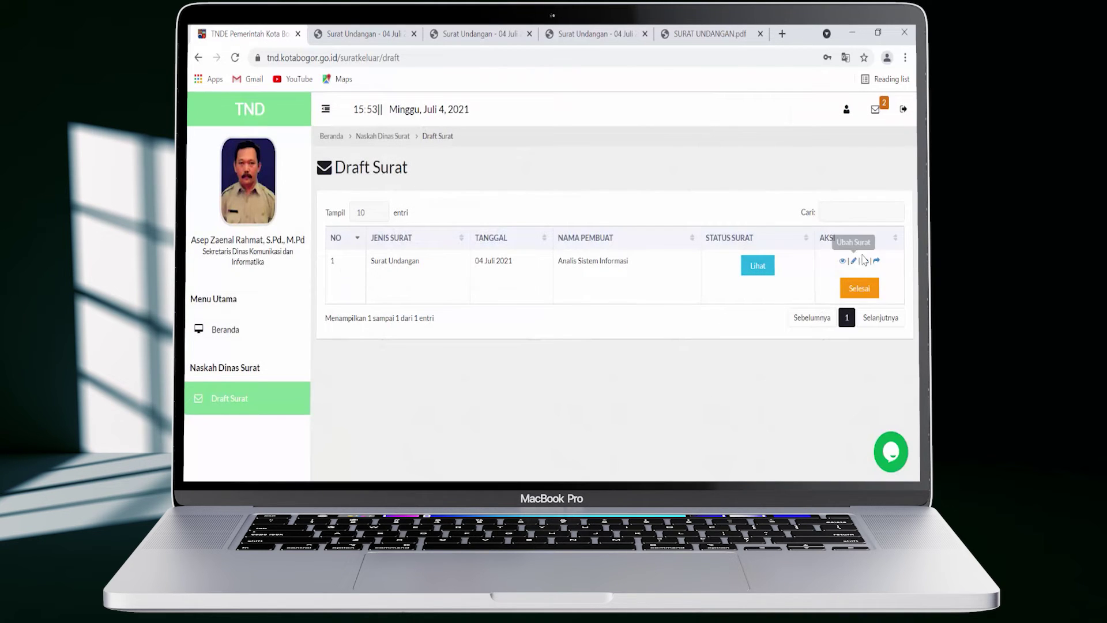
Forward the invitation onward with a correction-request note and dismiss the success banner
left_click(876, 262)
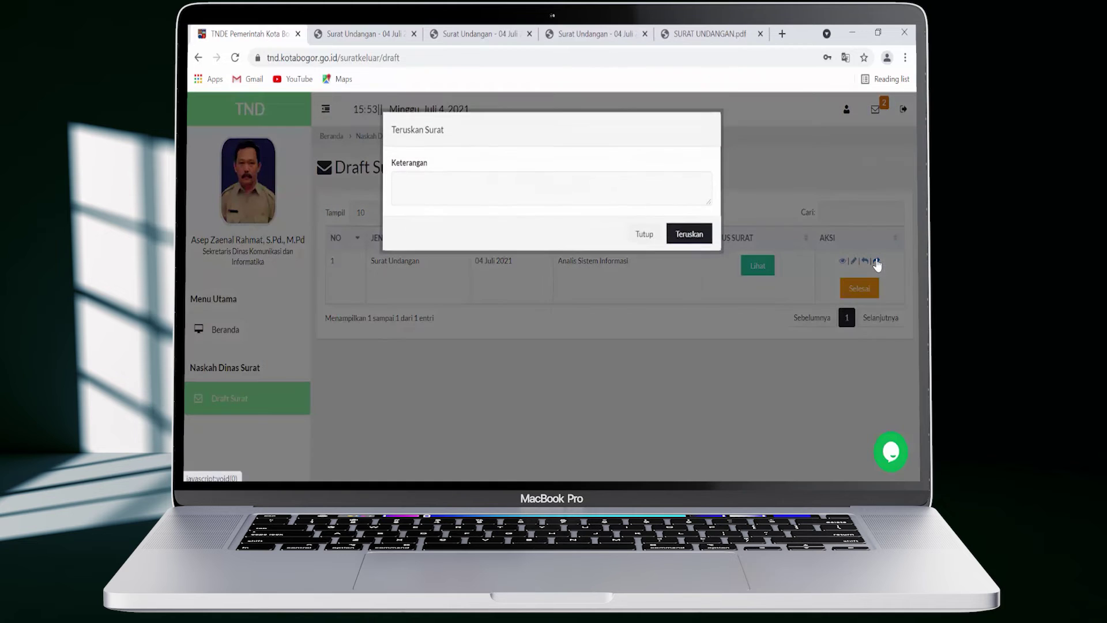
type("Mohon koreksi")
type(" surat")
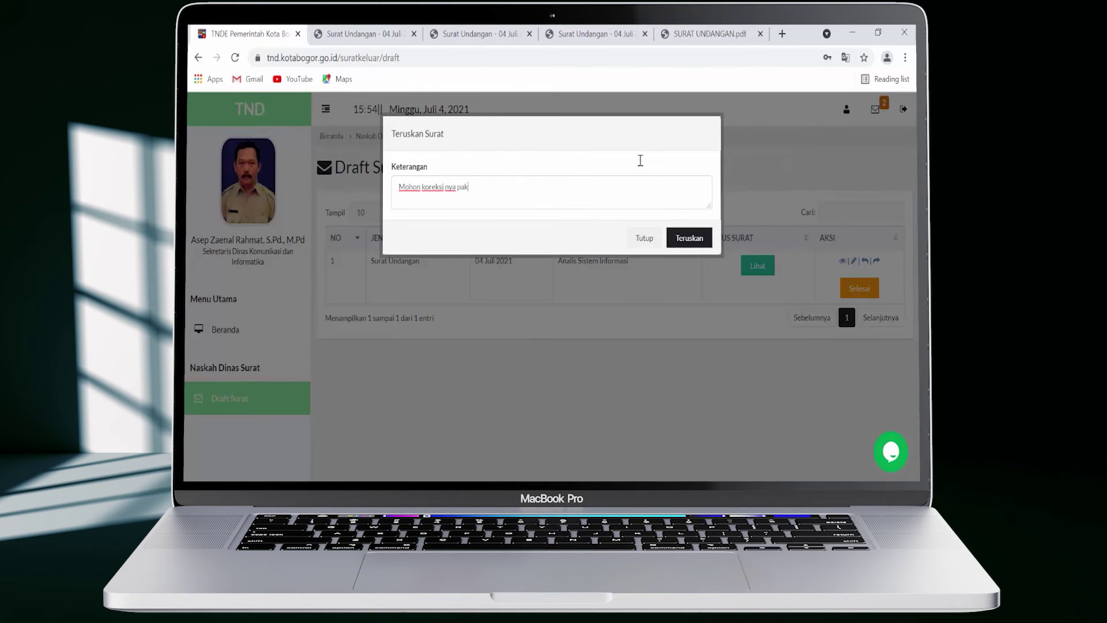
left_click(689, 237)
left_click(707, 296)
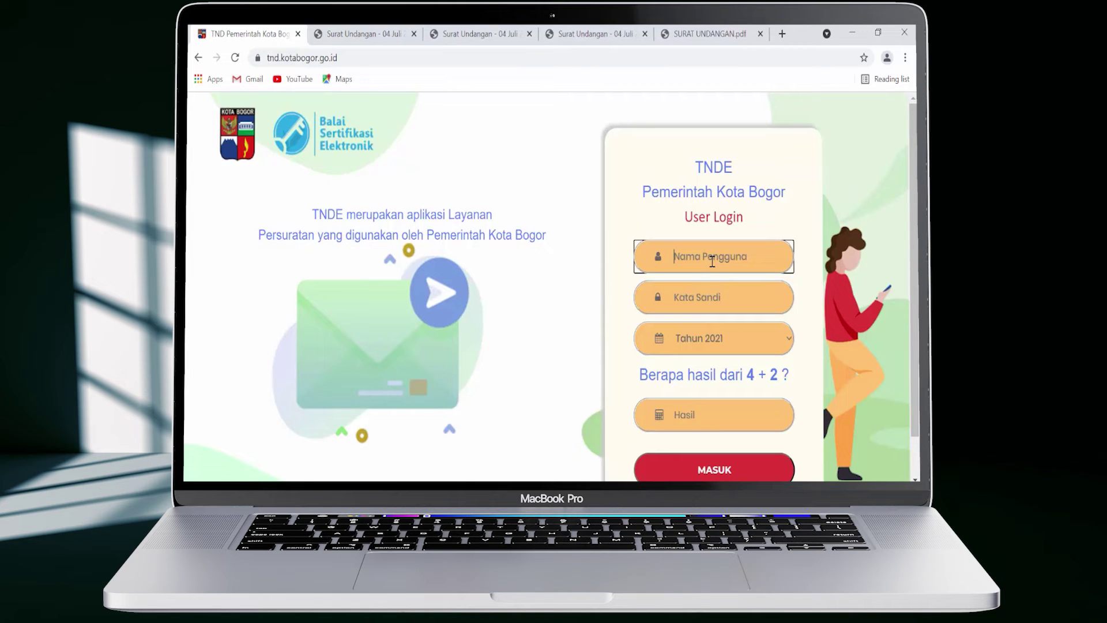
Log in as Kepala Dinas with saved credentials, Tahun 2021 and sum answer 6, then open Draft Surat
left_click(721, 293)
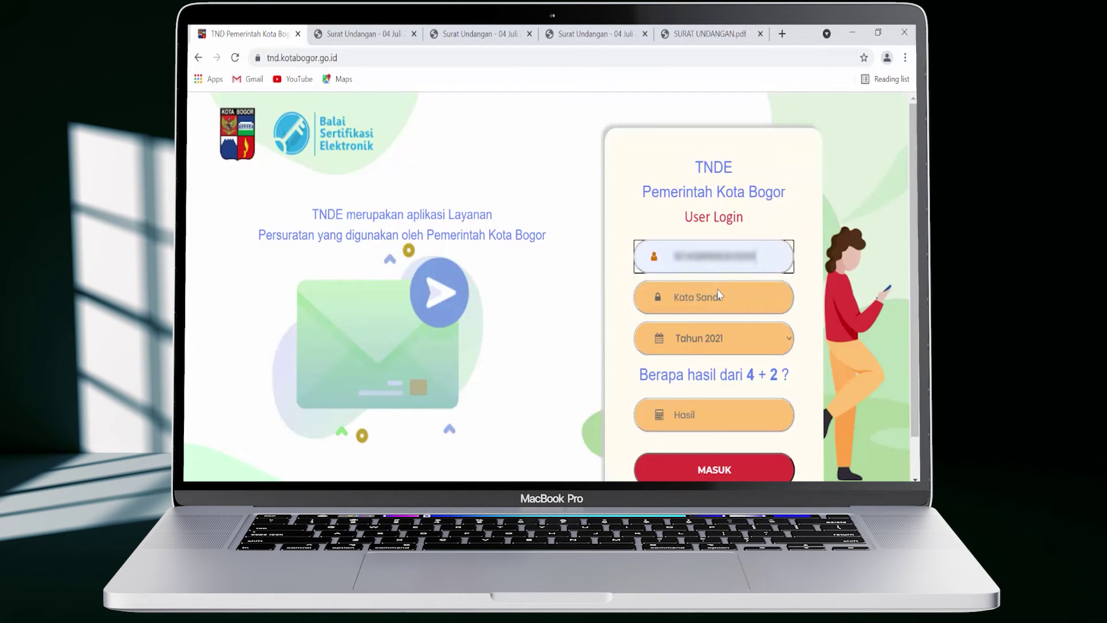
left_click(722, 295)
left_click(745, 345)
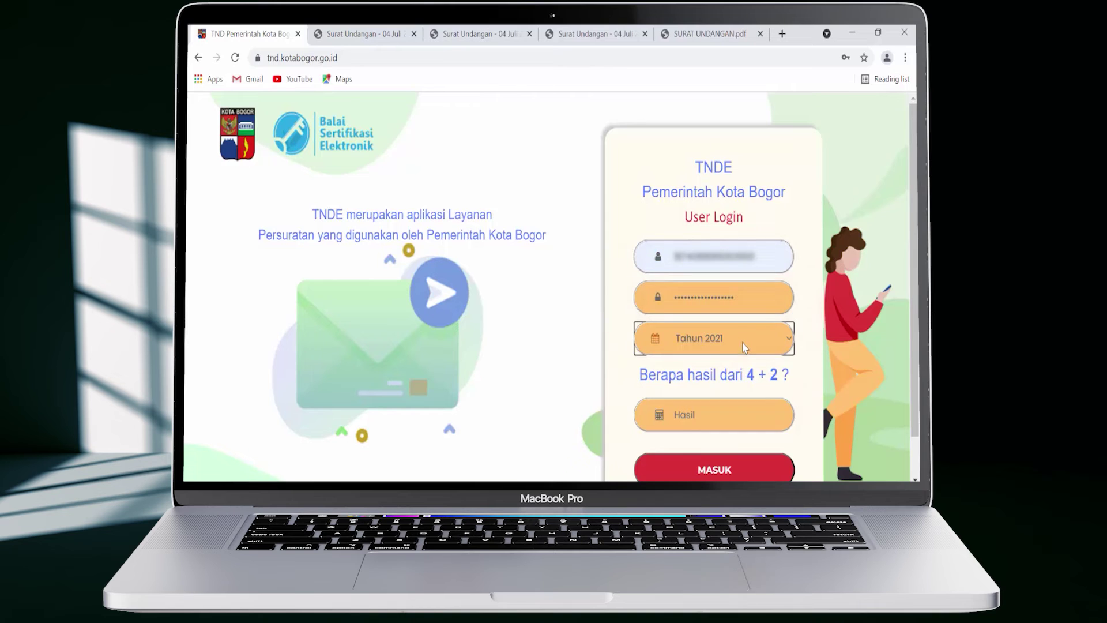
left_click(741, 415)
type("6")
left_click(737, 470)
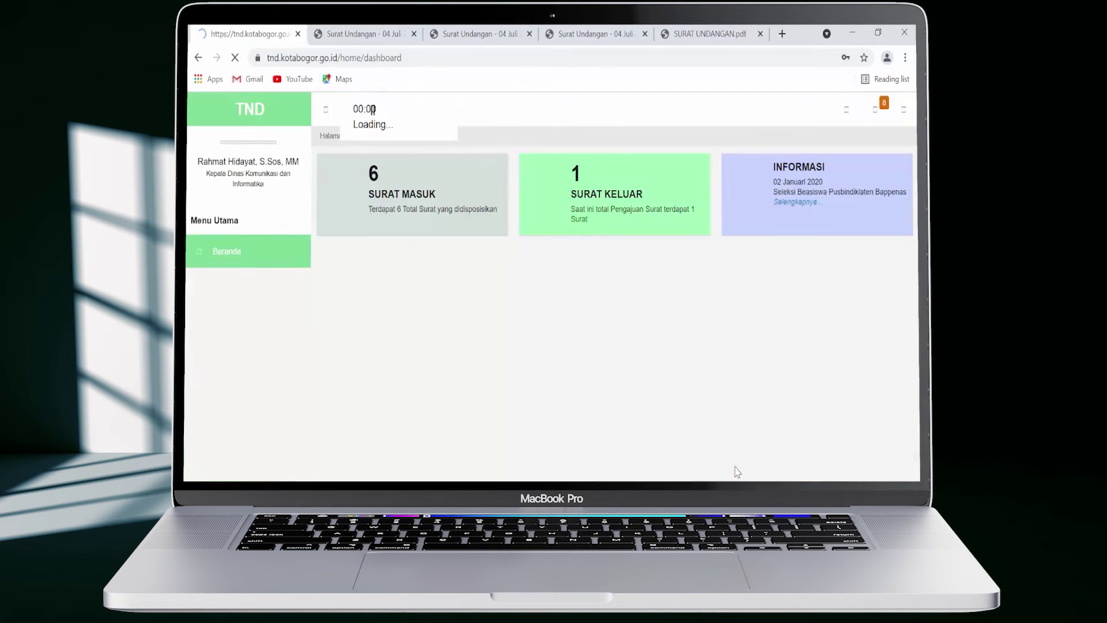
left_click(649, 194)
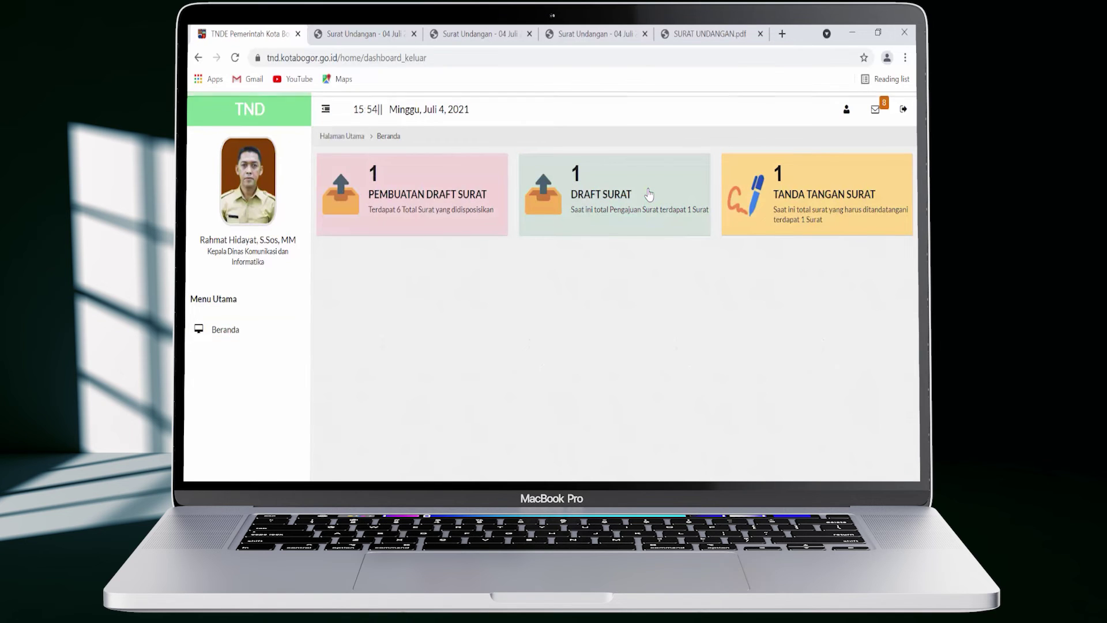
left_click(649, 194)
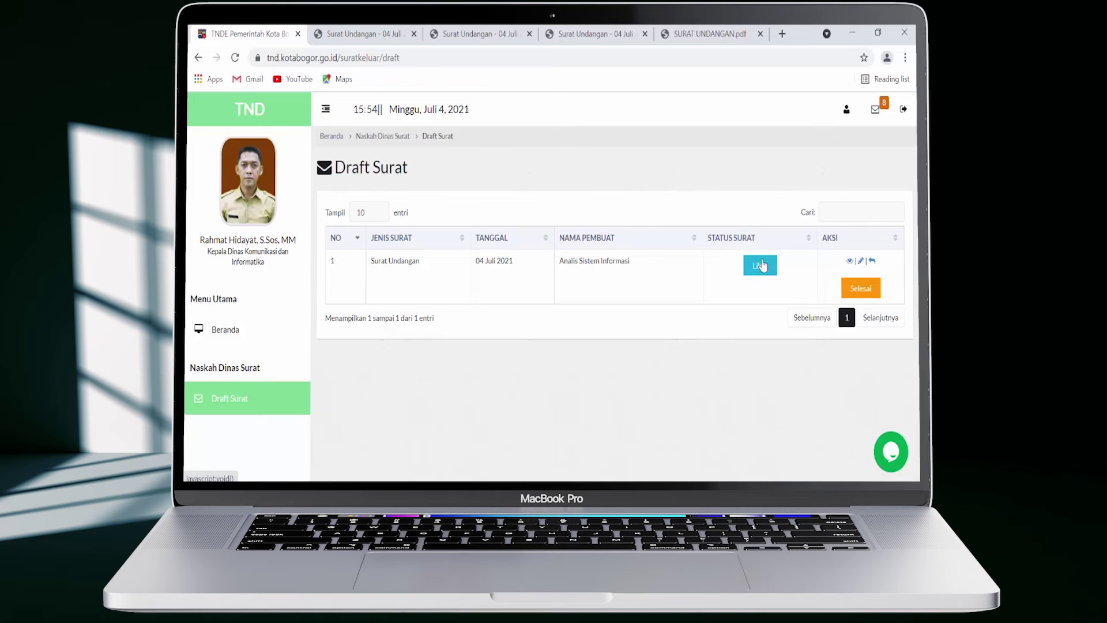
Check the 04 Juli 2021 invitation's status history, then mark it Selesai and confirm
left_click(761, 265)
left_click(693, 438)
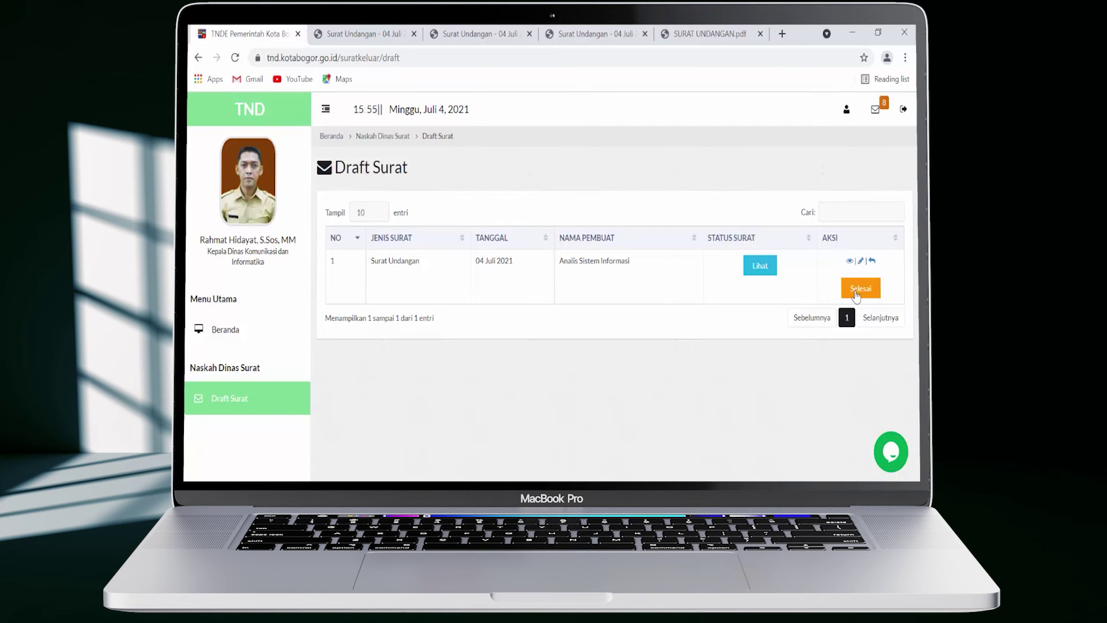
left_click(856, 295)
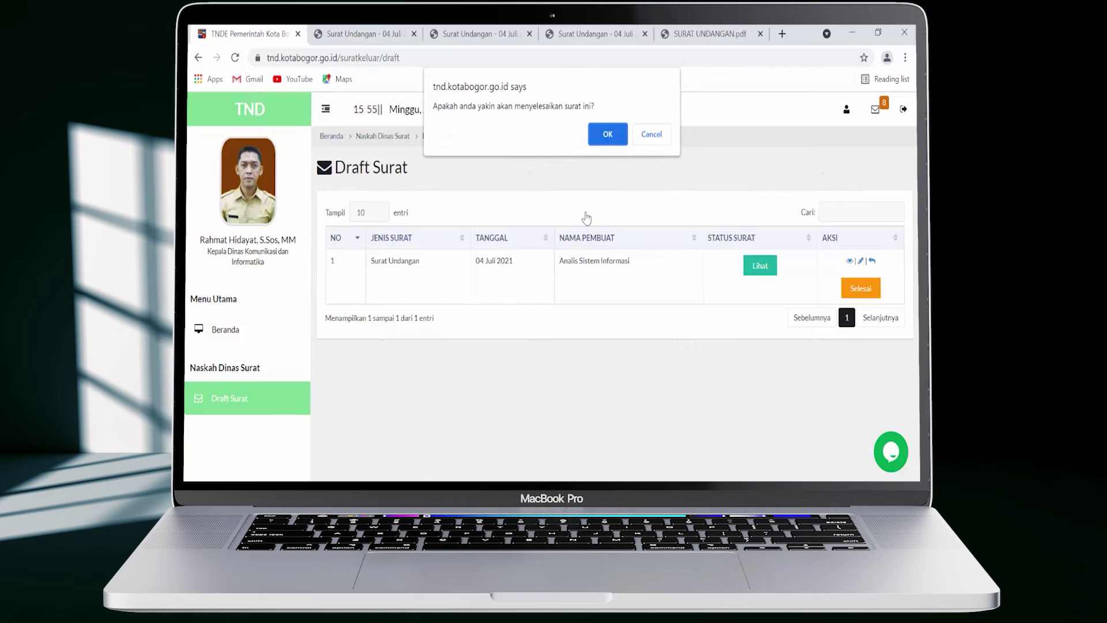
left_click(607, 135)
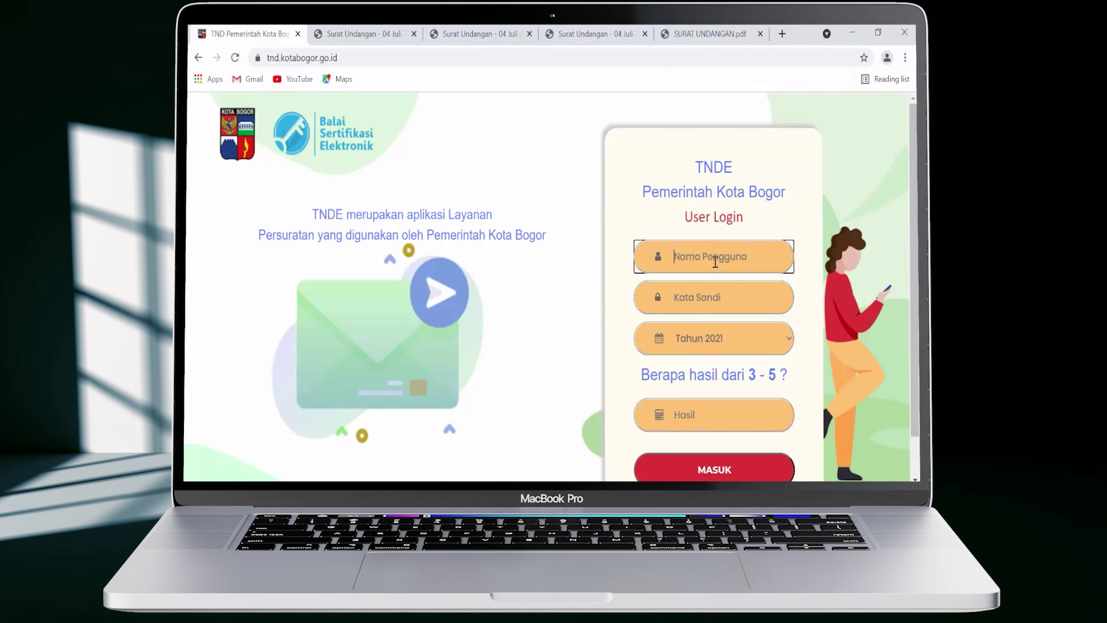
Log in as admin with the saved credentials and sum answer -2, then open the SURAT KELUAR drafts
left_click(698, 320)
key("Tab")
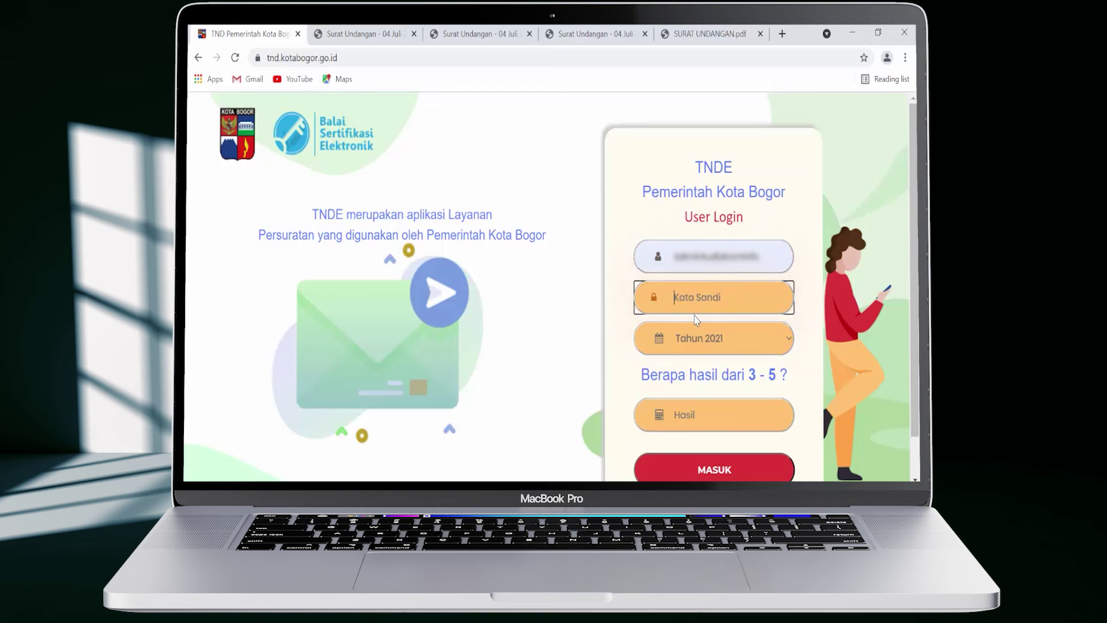
key("ctrl+v")
left_click(728, 417)
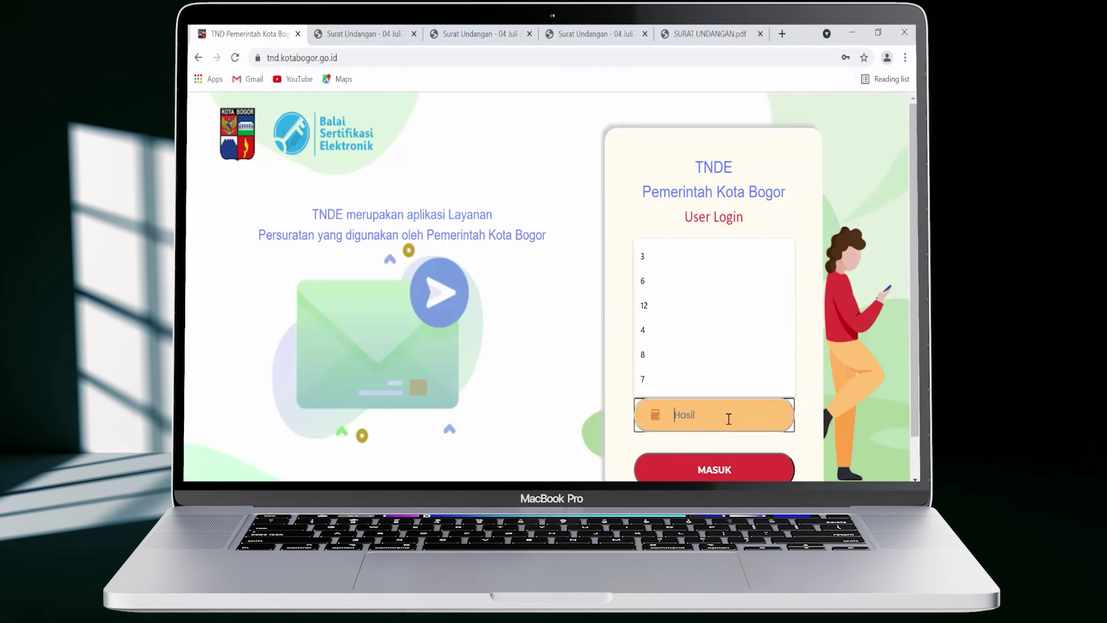
type("-2")
key("Return")
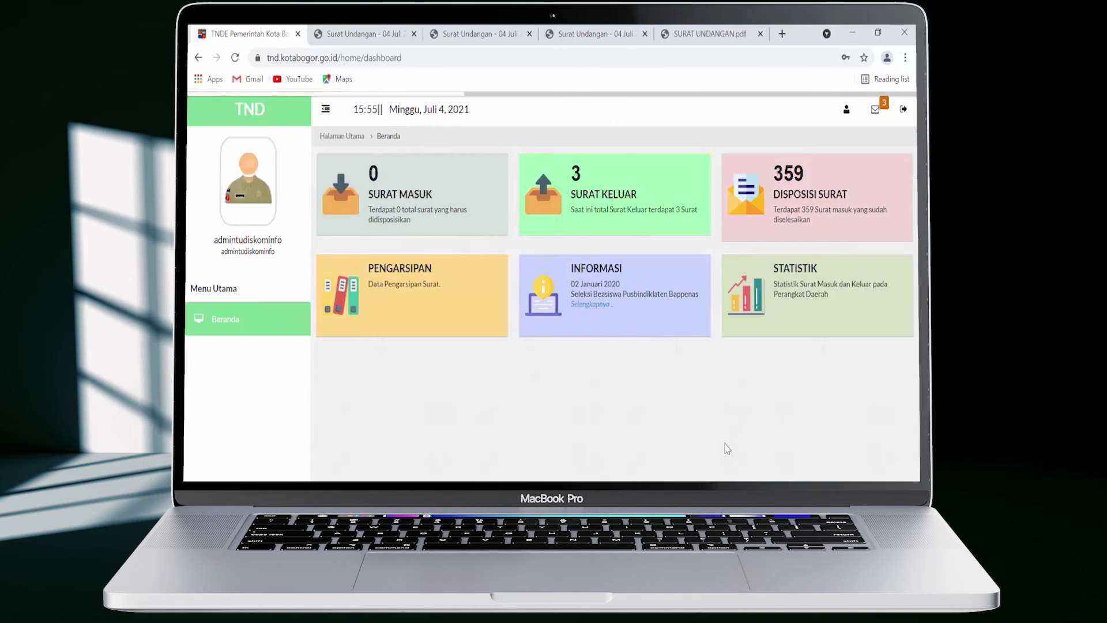
left_click(658, 219)
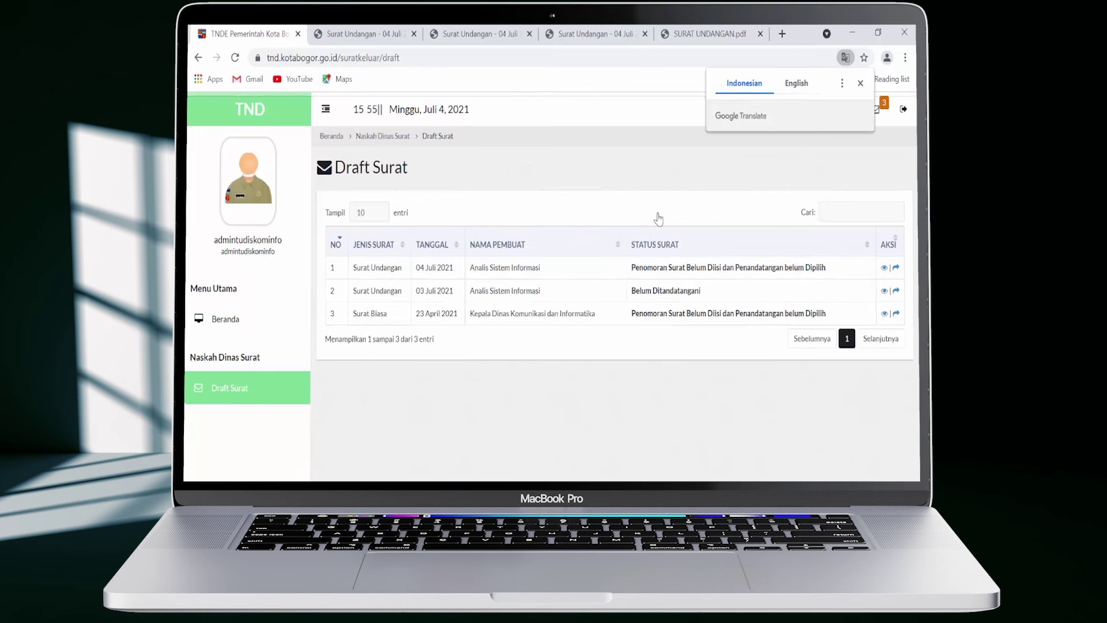
Number the 04 Juli letter with Nomor Urut 01 and Kode Bidang egov, keeping the department head as signer
left_click(895, 268)
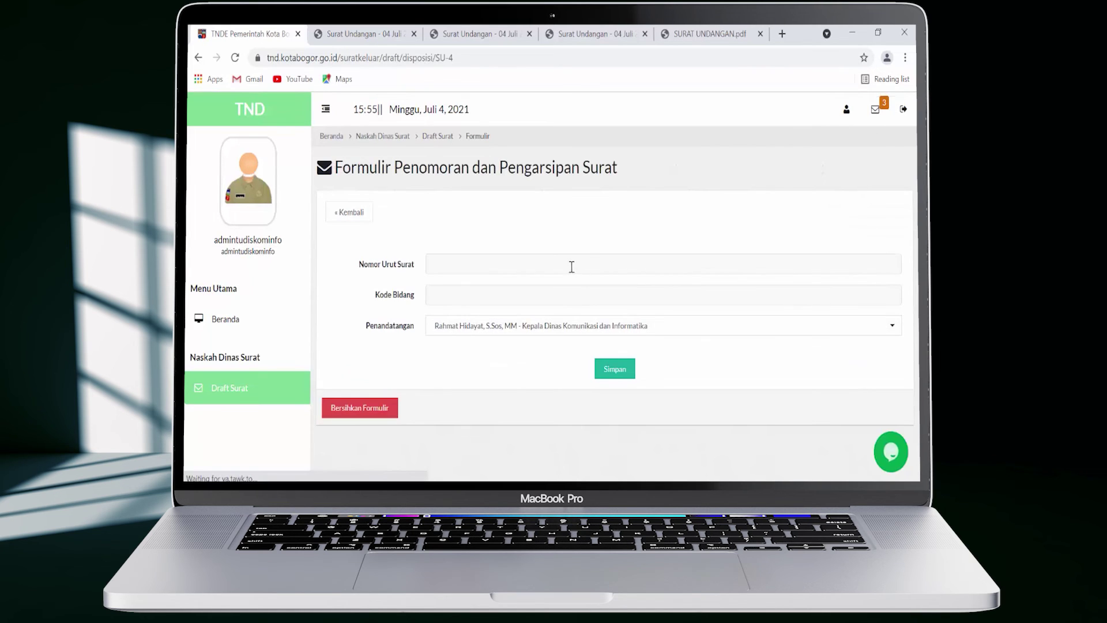
left_click(570, 266)
type("01")
key("Tab")
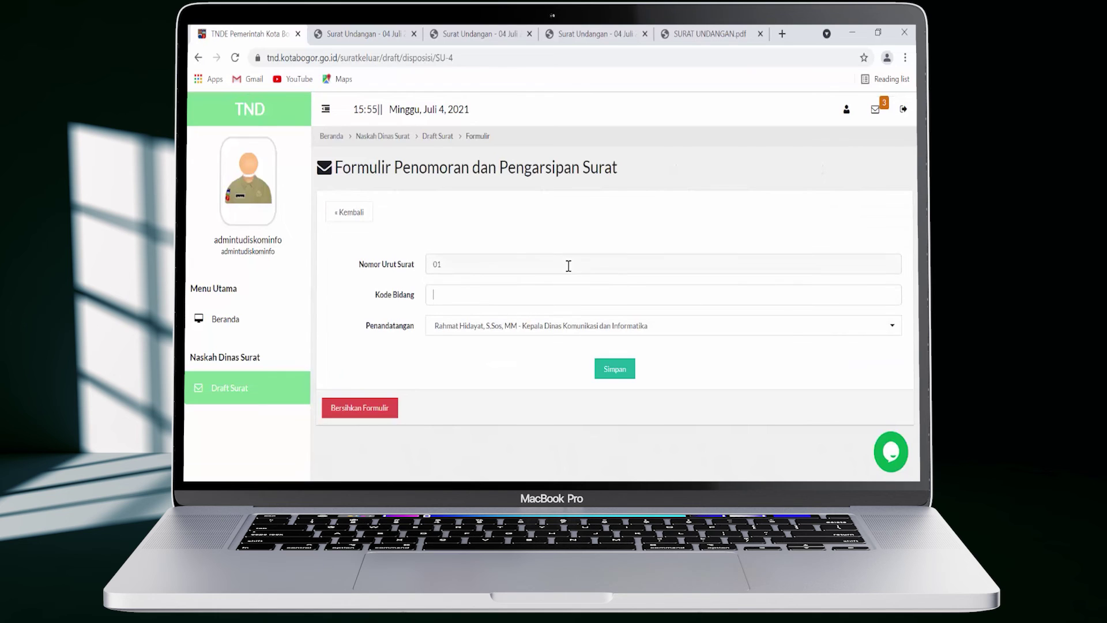
type("egov")
left_click(637, 328)
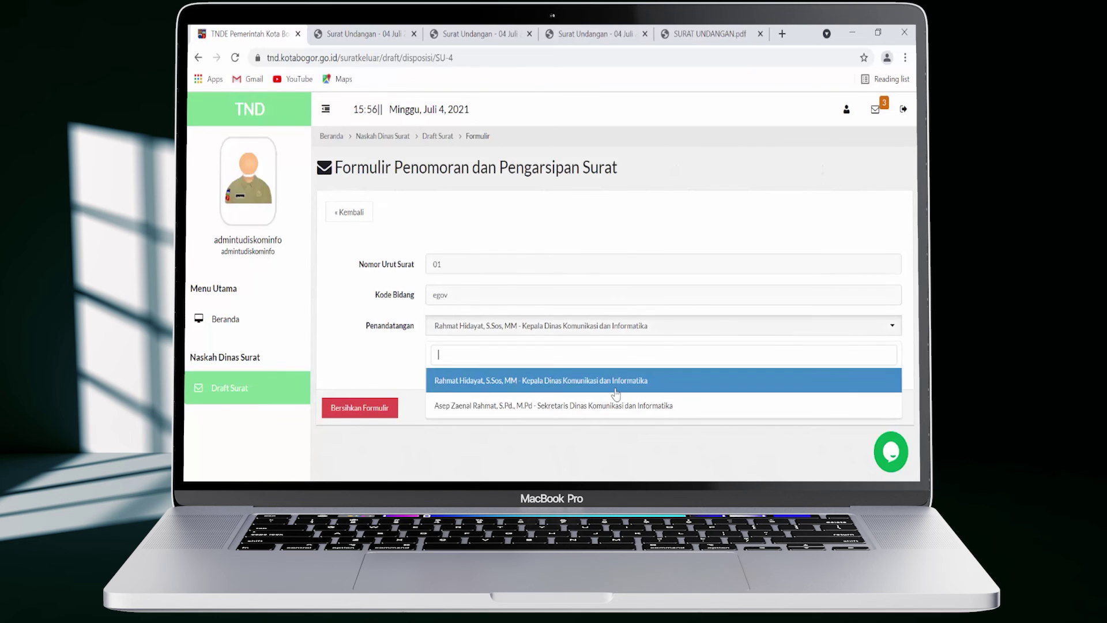
left_click(615, 390)
left_click(622, 370)
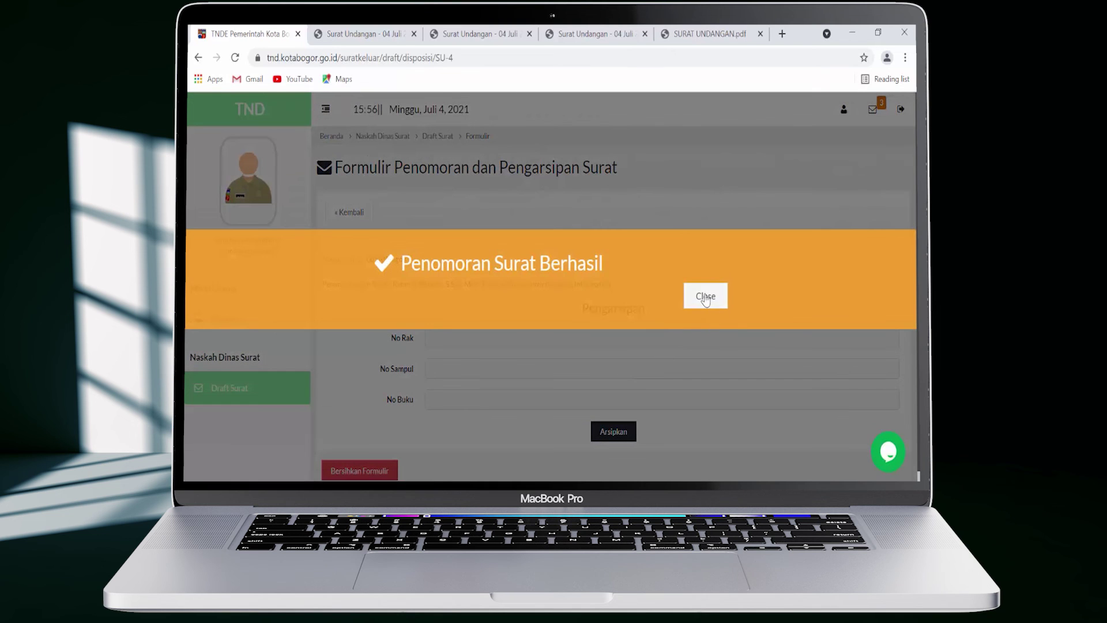
left_click(705, 296)
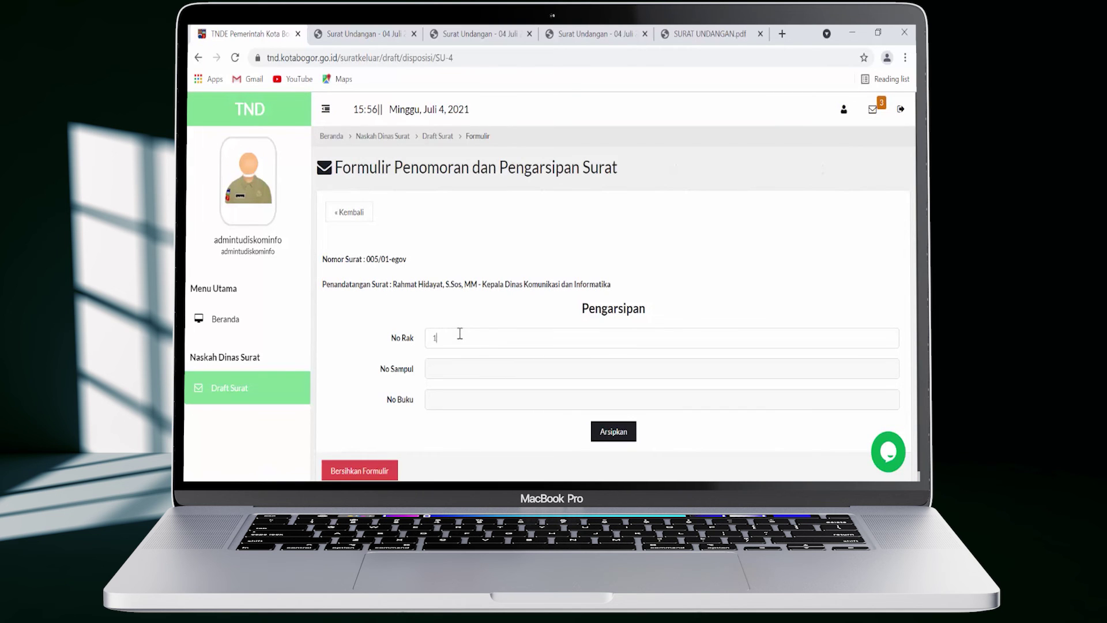
Archive the numbered letter with No Rak 1
type("1")
left_click(614, 435)
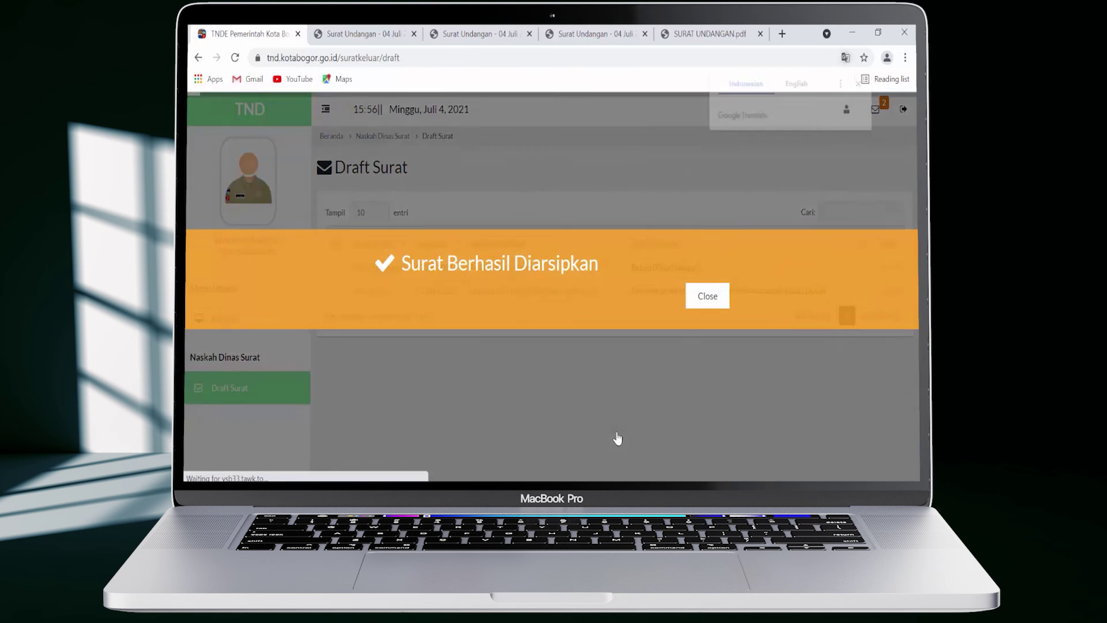
left_click(707, 296)
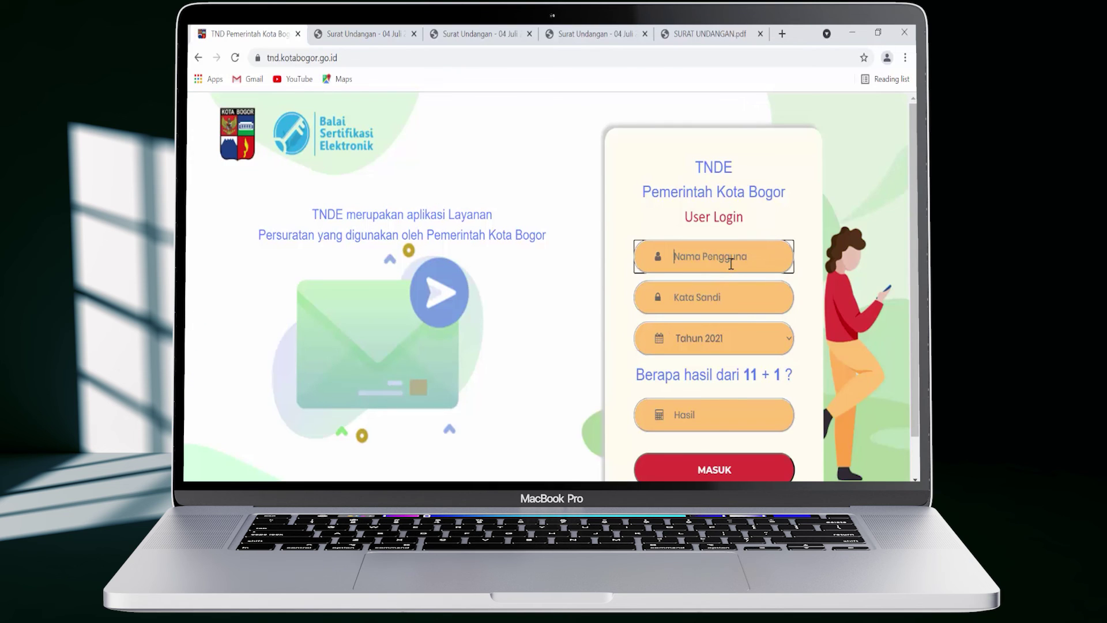
Log in as department head with the saved credentials and sum answer 12, then open SURAT KELUAR
key("ctrl+v")
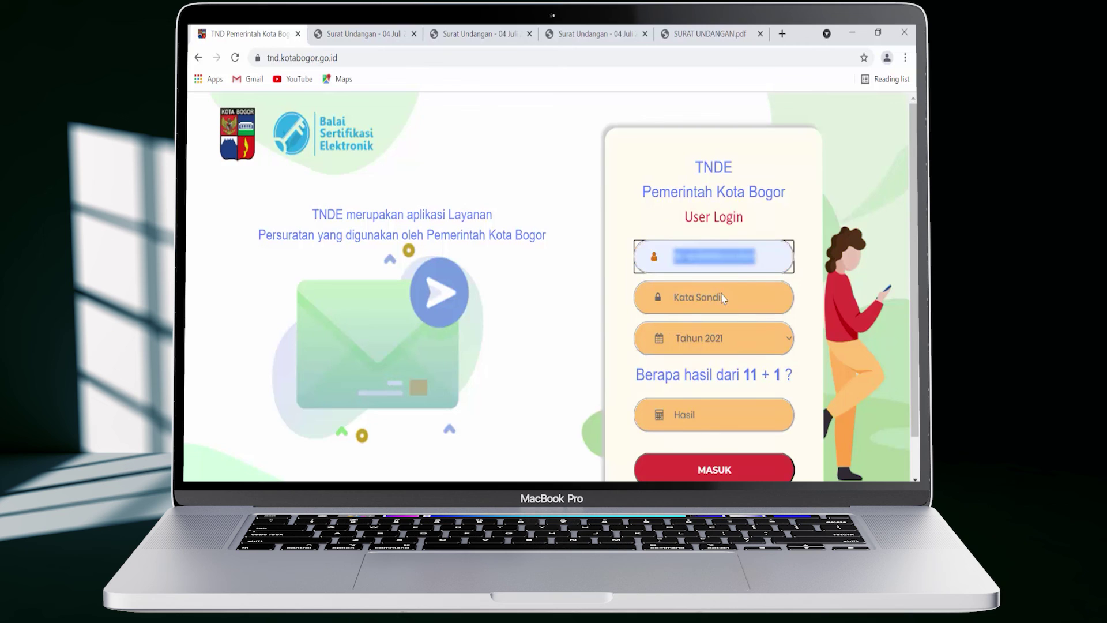
left_click(723, 297)
key("ctrl+v")
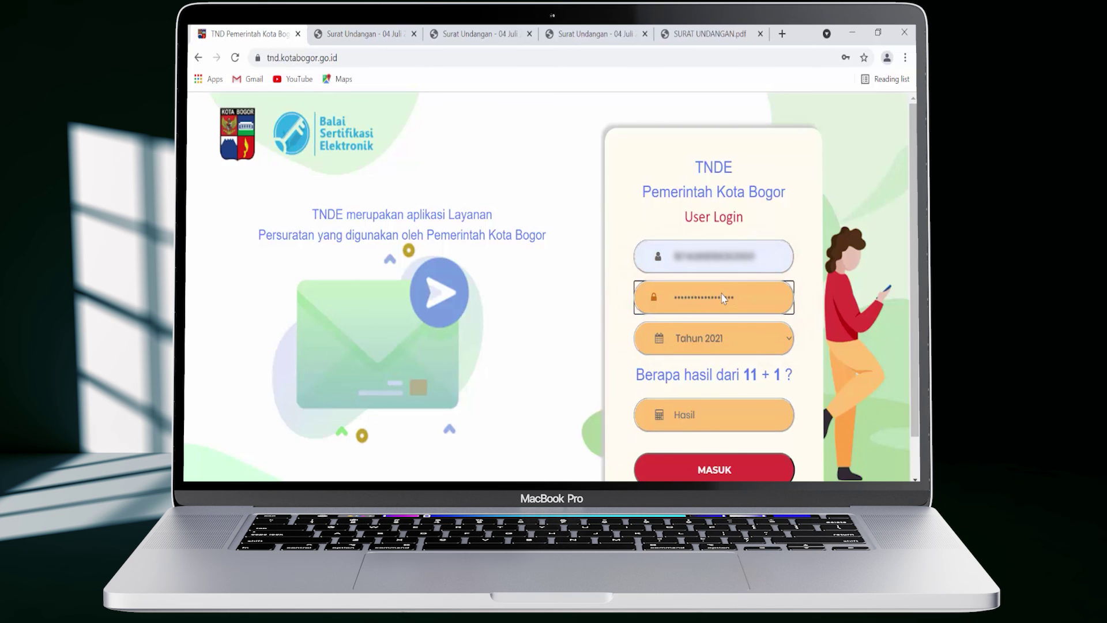
left_click(733, 414)
type("12")
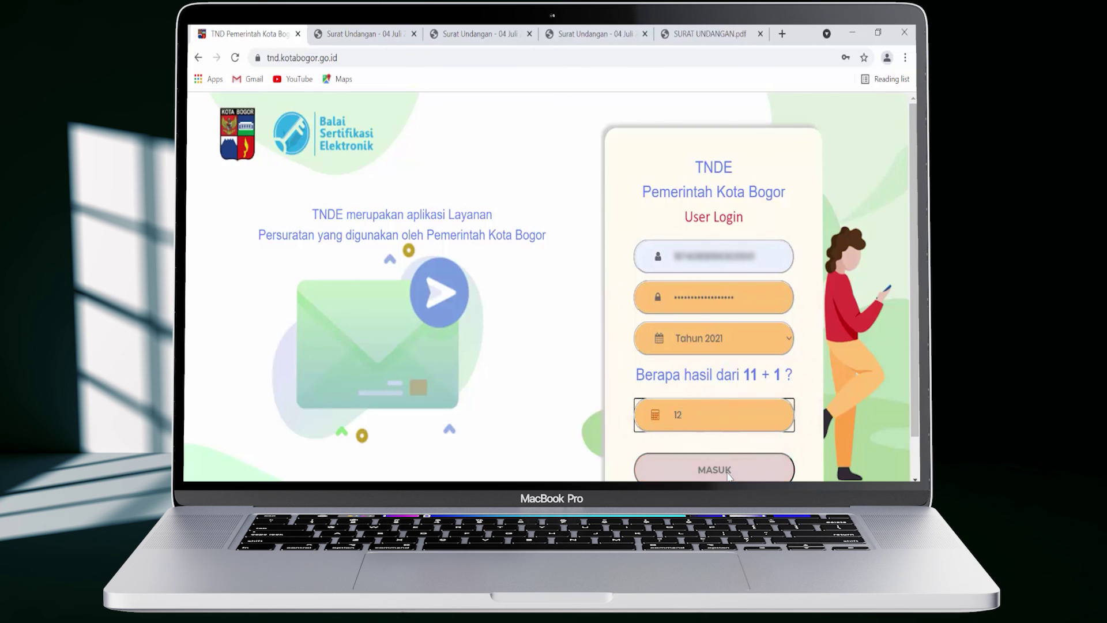
left_click(729, 470)
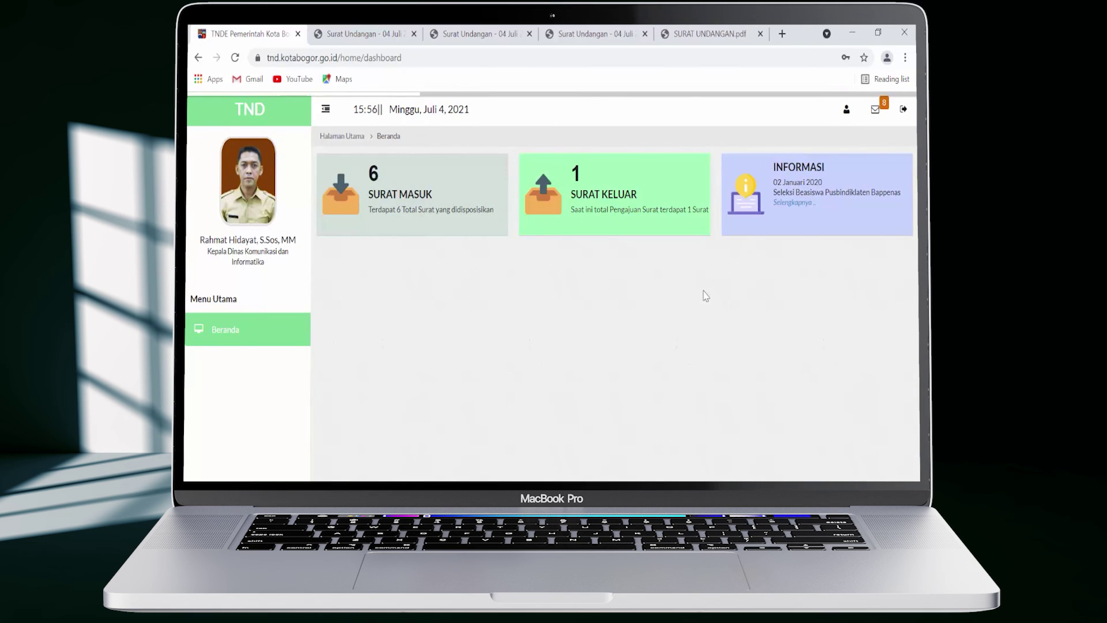
left_click(652, 199)
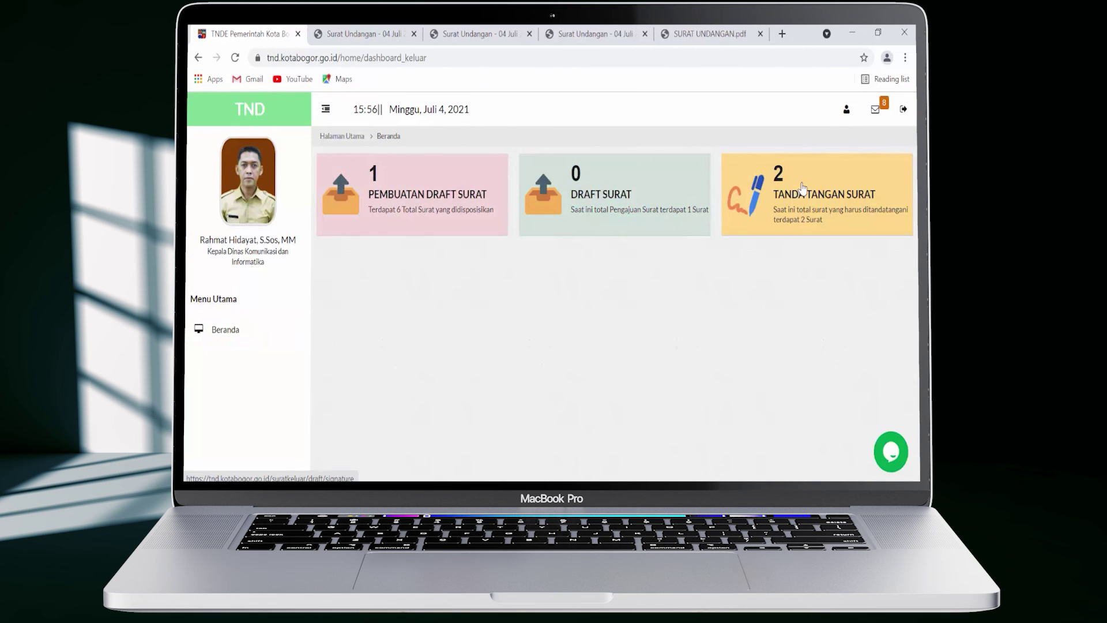
Open the 04 Juli invitation from Tanda Tangan Surat for signing, zooming out to fit its preview
left_click(838, 179)
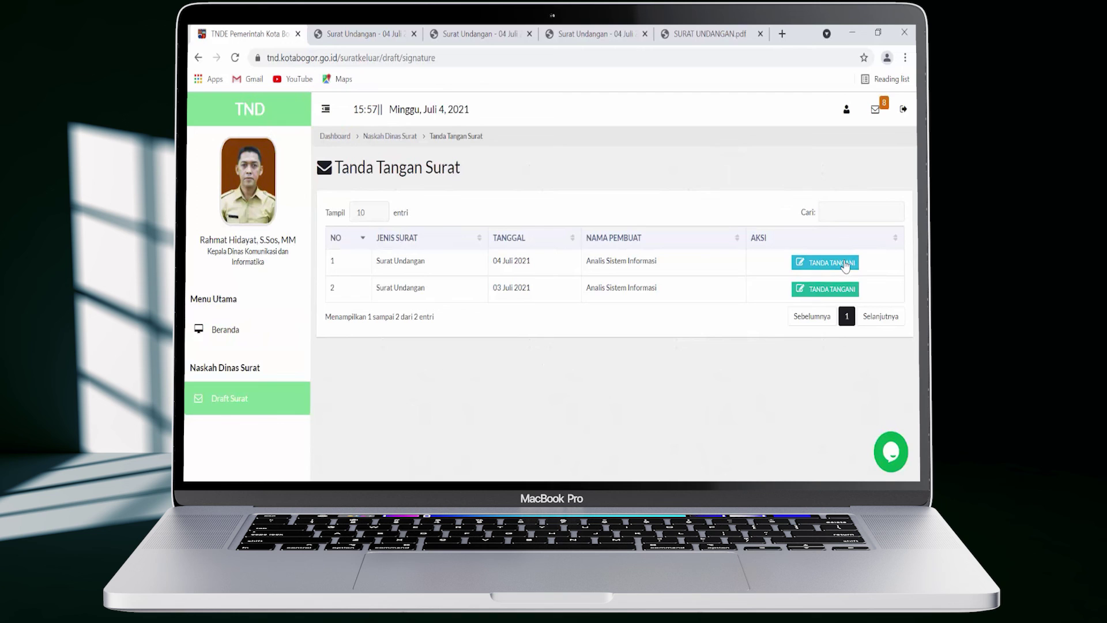
left_click(845, 262)
key("ctrl+minus")
key("ctrl+minus")
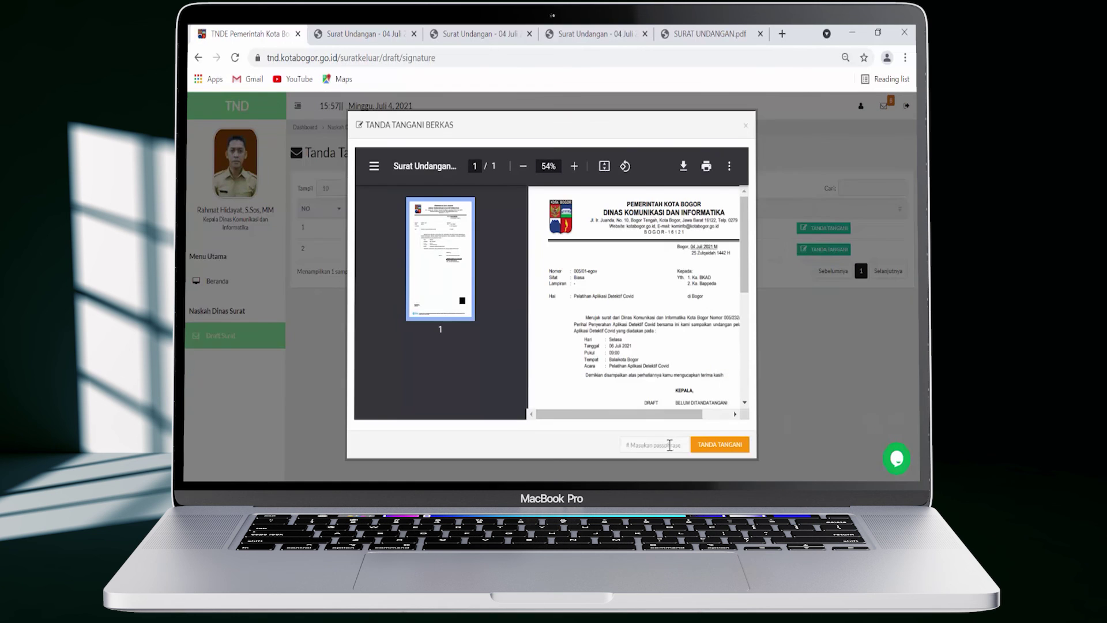